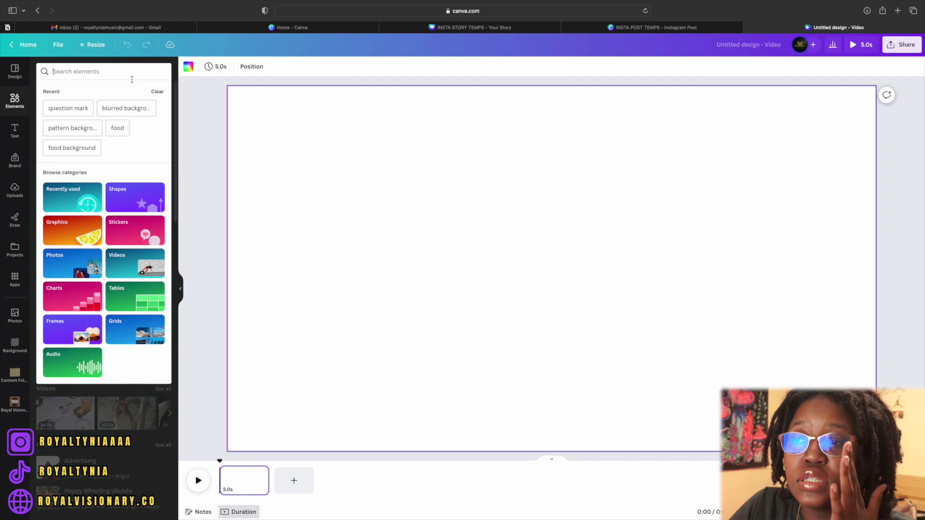
Step: Search the elements for "purple gradient background" and fill the page with a pink-to-dark-purple gradient graphic
{"action": "type", "text": "purple backgorunf"}
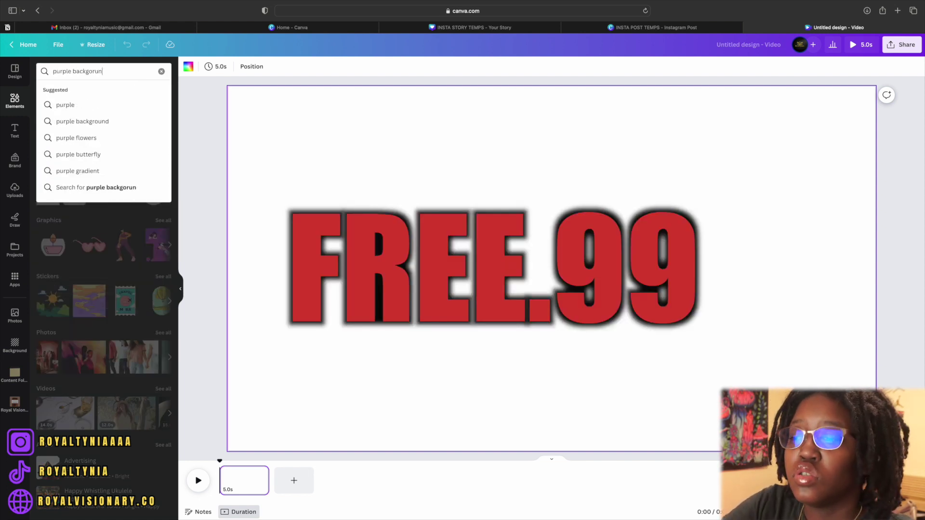
{"action": "key", "text": "BackSpace"}
{"action": "key", "text": "BackSpace"}
{"action": "key", "text": "BackSpace"}
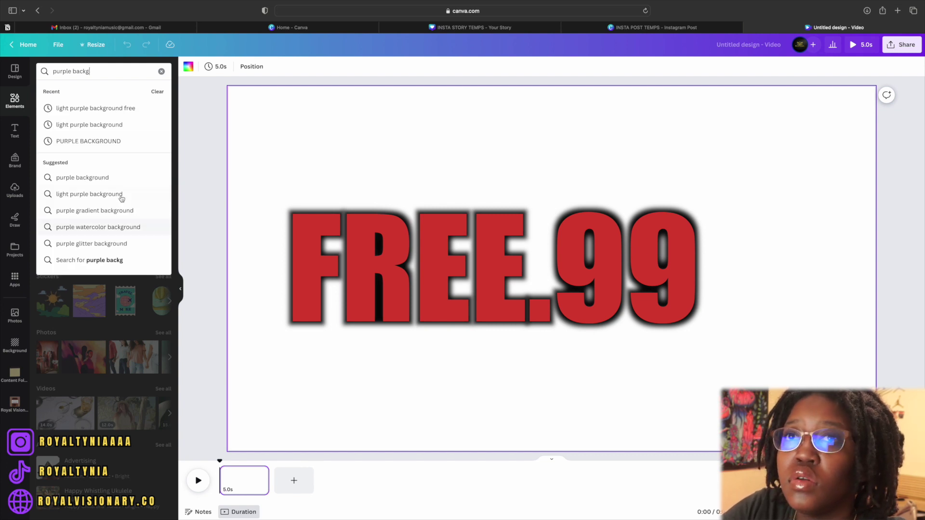
{"action": "left_click", "coordinate": [116, 210]}
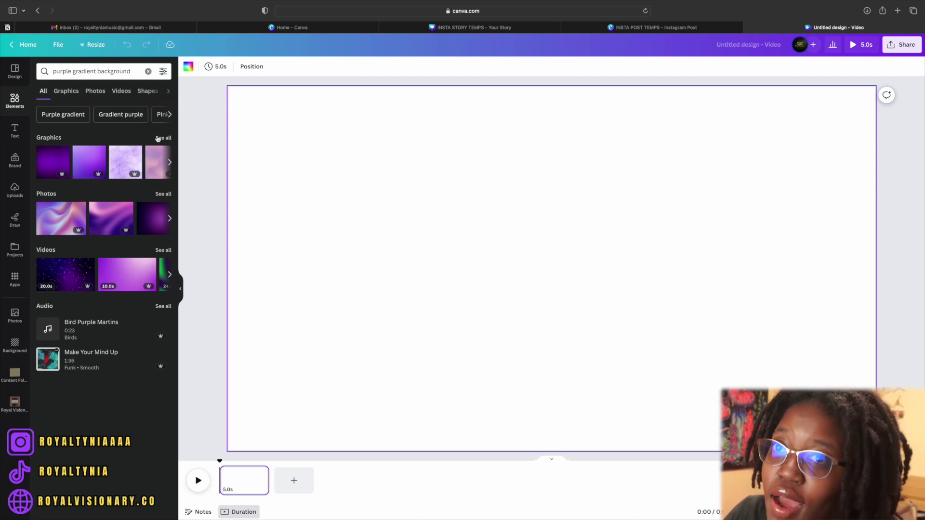
{"action": "left_click", "coordinate": [163, 138]}
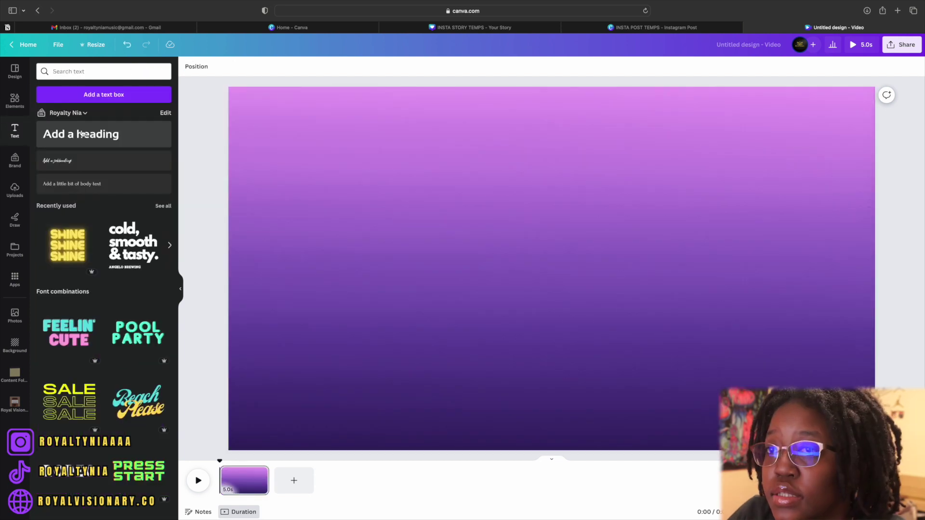
Step: Add a heading to the centre of the page and replace its text with the channel name in title case
{"action": "left_click", "coordinate": [81, 133]}
{"action": "left_click", "coordinate": [513, 271]}
{"action": "triple_click", "coordinate": [514, 271]}
{"action": "type", "text": "R"}
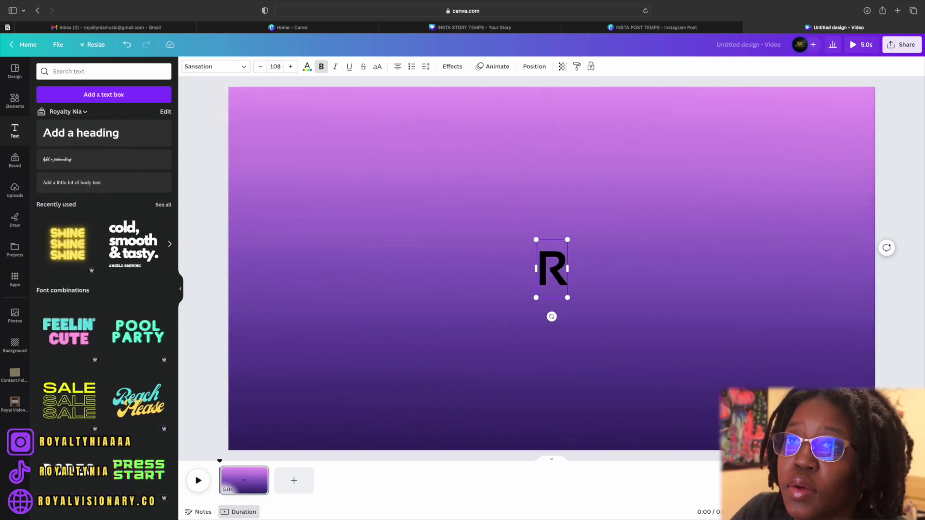
{"action": "type", "text": "o"}
{"action": "key", "text": "BackSpace"}
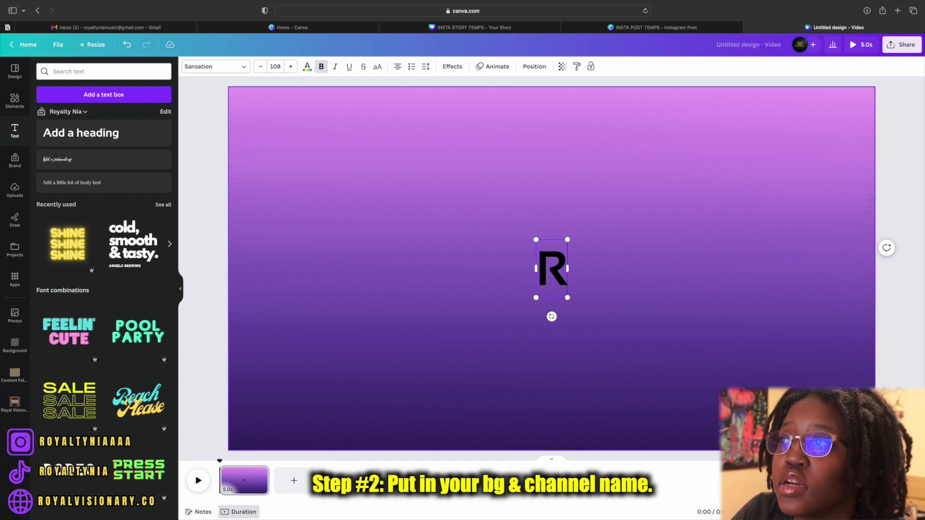
{"action": "type", "text": "OY"}
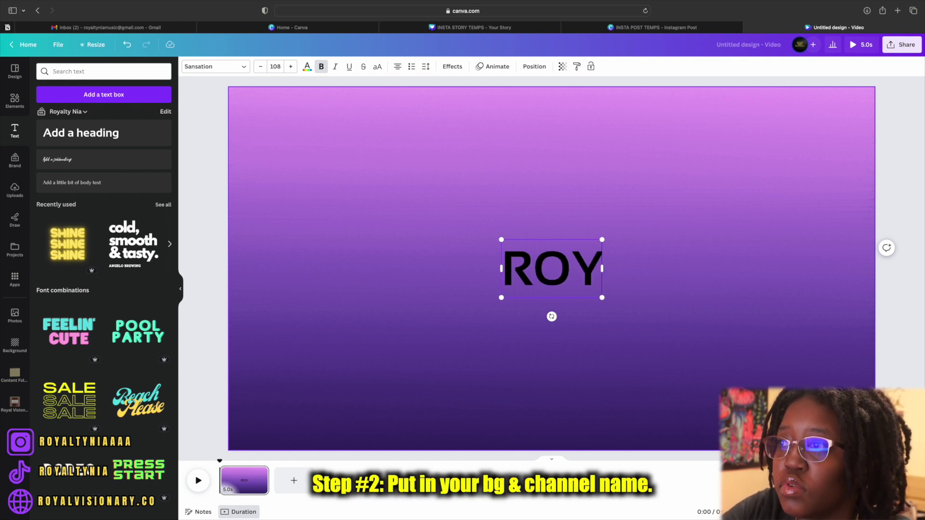
{"action": "key", "text": "BackSpace"}
{"action": "key", "text": "BackSpace"}
{"action": "type", "text": "oyalty NIa"}
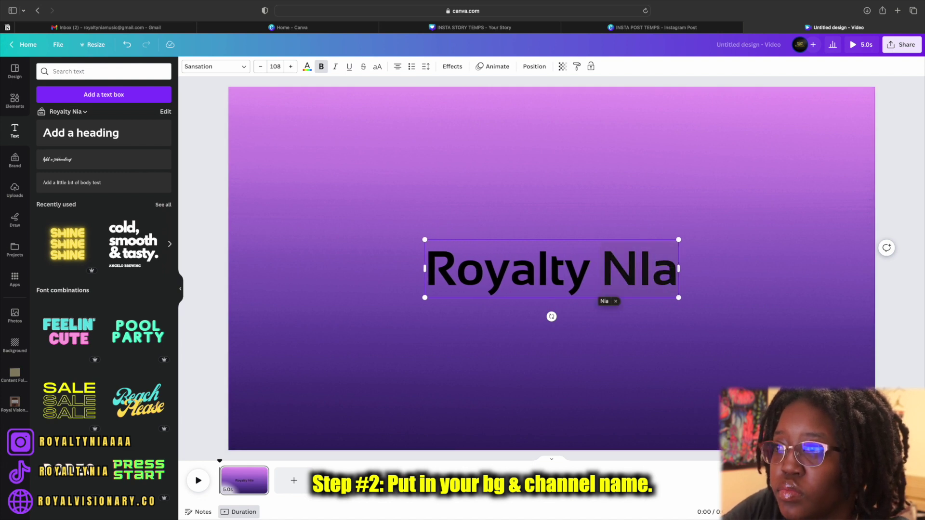
{"action": "key", "text": "BackSpace"}
{"action": "key", "text": "BackSpace"}
{"action": "type", "text": "ia"}
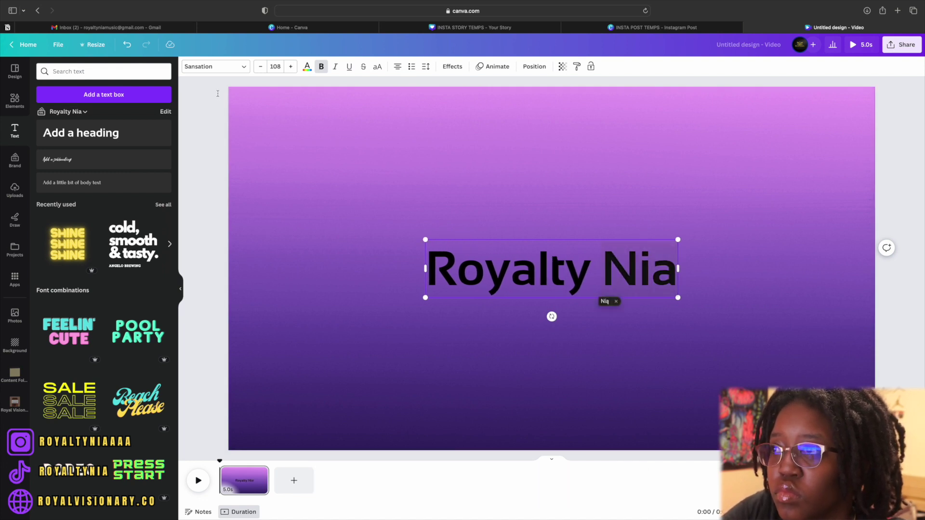
Step: Set the channel name heading's font to Black Mango
{"action": "left_click", "coordinate": [210, 70]}
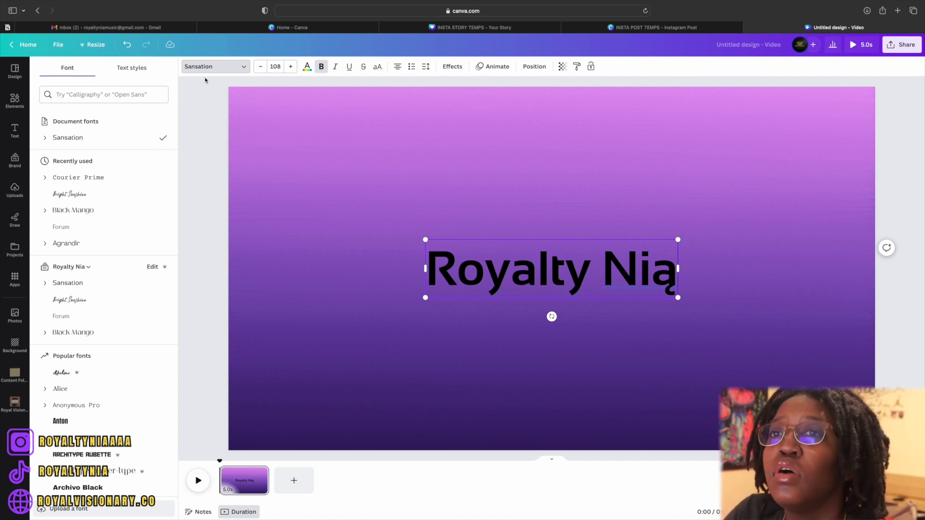
{"action": "left_click", "coordinate": [104, 209]}
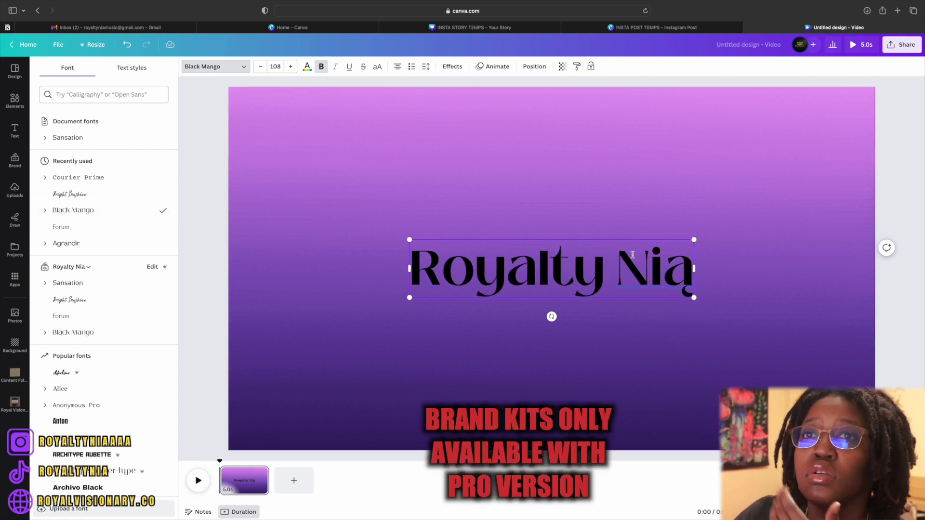
{"action": "left_click", "coordinate": [687, 289]}
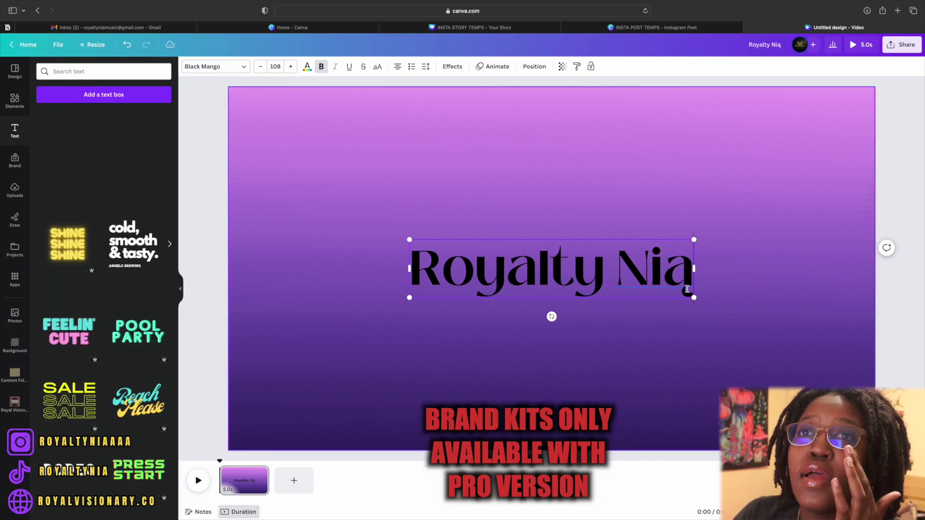
Step: Enlarge the channel name heading to font size 197
{"action": "left_click", "coordinate": [290, 67]}
{"action": "left_click", "coordinate": [291, 67]}
{"action": "left_click", "coordinate": [291, 67]}
{"action": "left_click", "coordinate": [290, 67]}
{"action": "left_click", "coordinate": [291, 67]}
{"action": "left_click", "coordinate": [291, 67]}
{"action": "left_click", "coordinate": [291, 66]}
{"action": "left_click", "coordinate": [291, 67]}
{"action": "left_click", "coordinate": [290, 66]}
{"action": "left_click", "coordinate": [291, 66]}
{"action": "left_click", "coordinate": [291, 66]}
{"action": "left_click", "coordinate": [291, 67]}
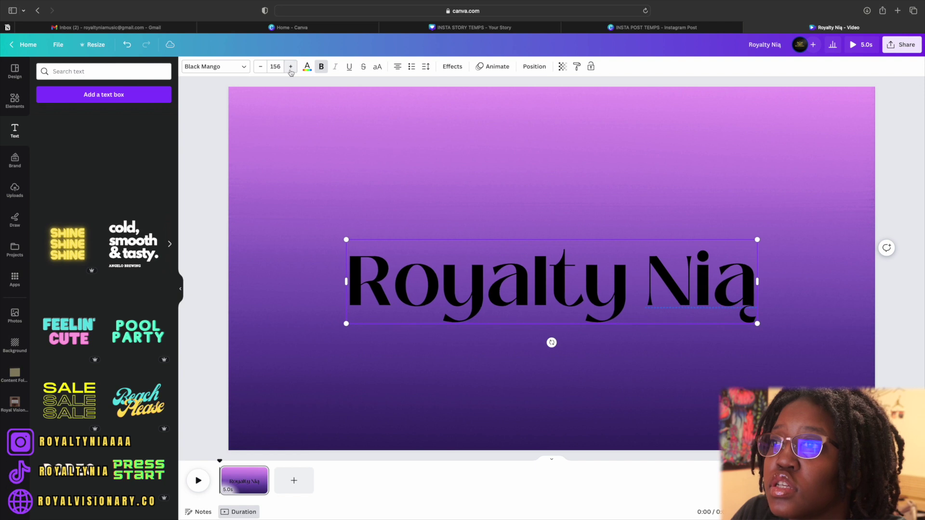
{"action": "left_click", "coordinate": [291, 67]}
{"action": "left_click", "coordinate": [291, 66]}
Step: Duplicate the heading over the original and style the copy in Bright Sunshine with a yellow neon glow
{"action": "double_click", "coordinate": [555, 285]}
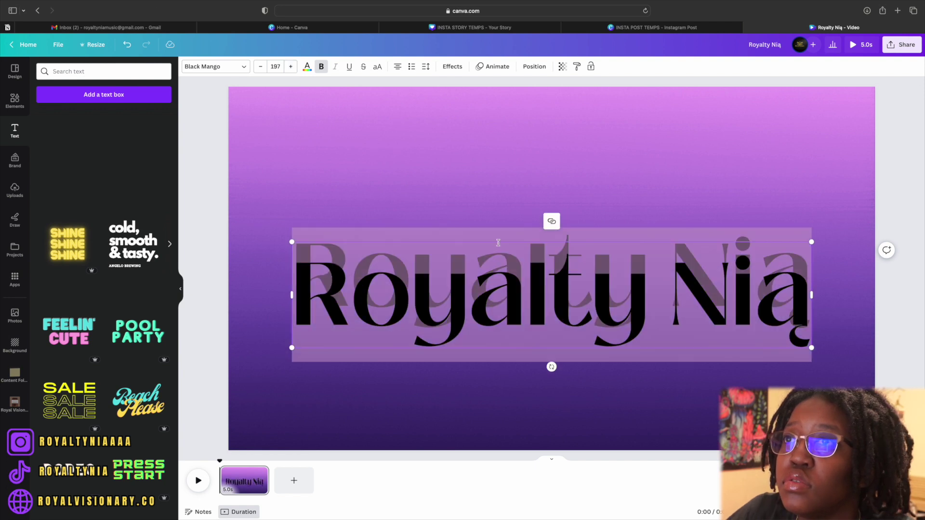
{"action": "left_click", "coordinate": [218, 71]}
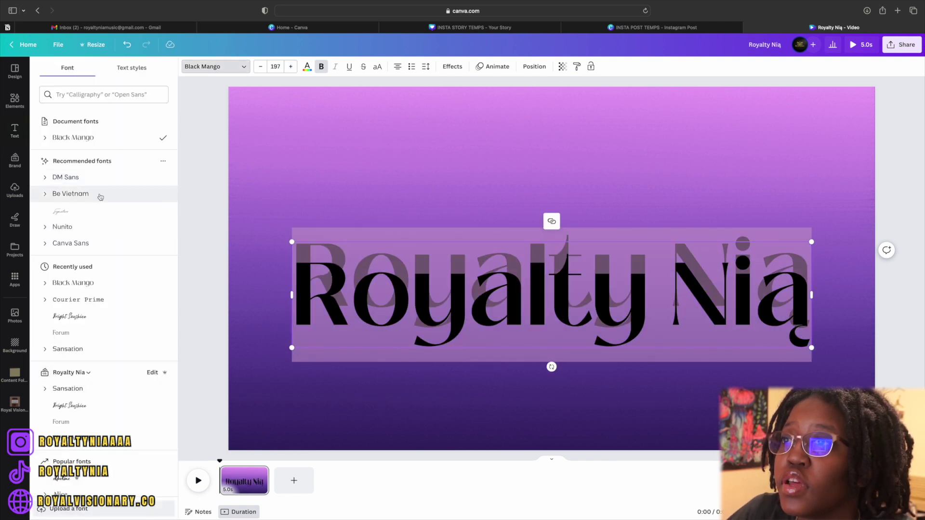
{"action": "left_click", "coordinate": [99, 216]}
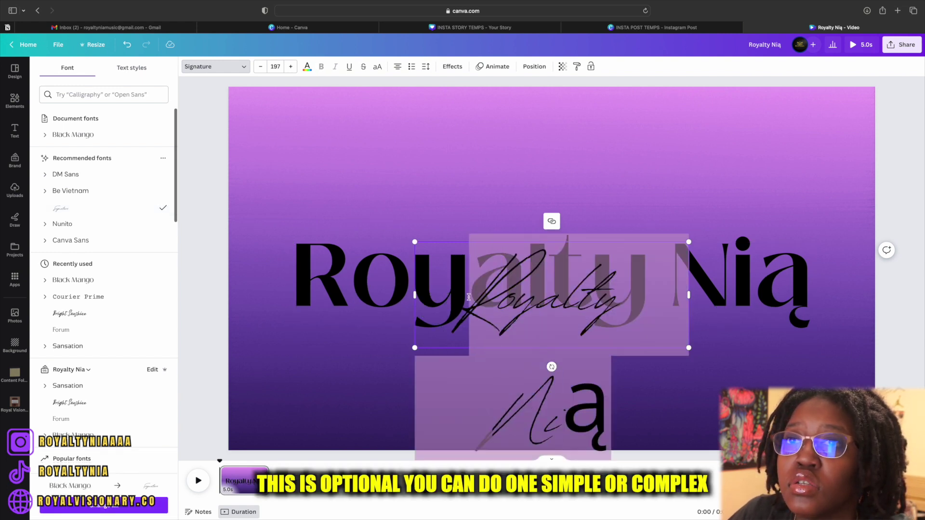
{"action": "left_click", "coordinate": [106, 320]}
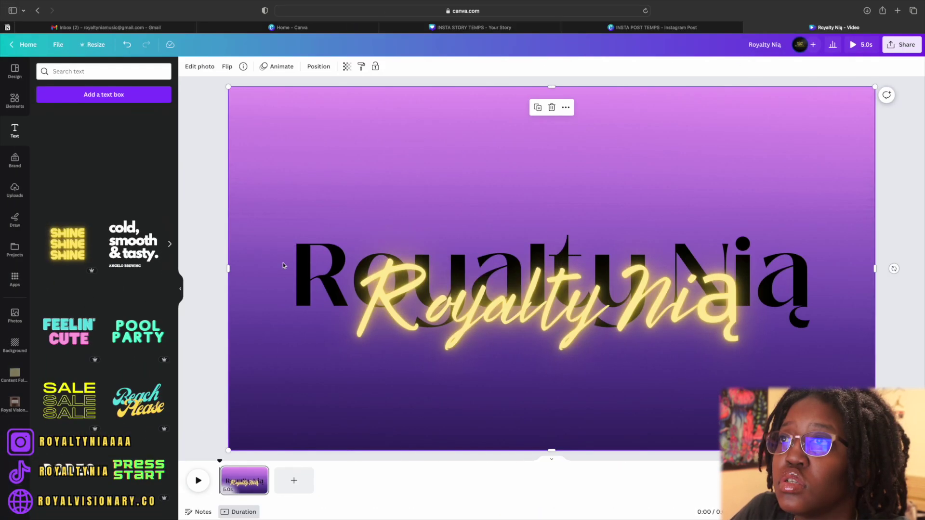
Step: Apply the Ascend text animation, on enter, to the black Black Mango heading
{"action": "double_click", "coordinate": [309, 262]}
{"action": "left_click", "coordinate": [194, 205]}
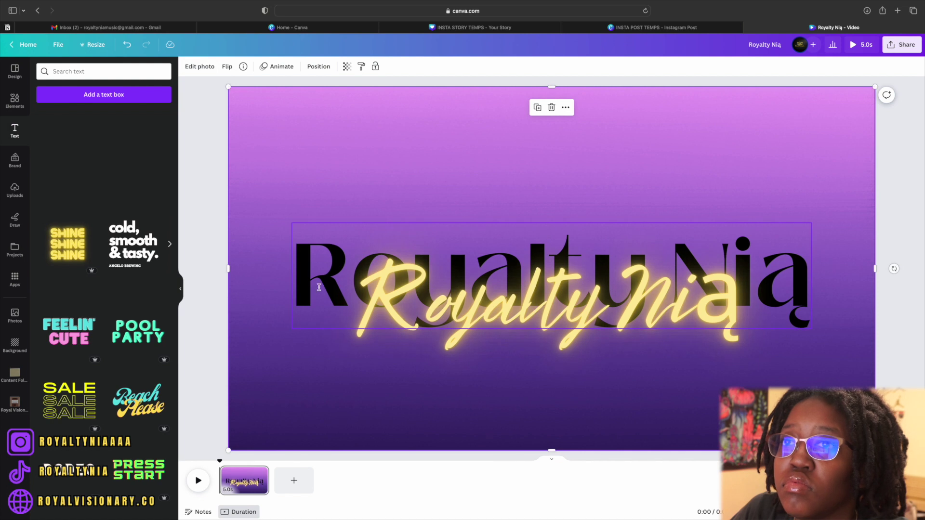
{"action": "left_click", "coordinate": [308, 270]}
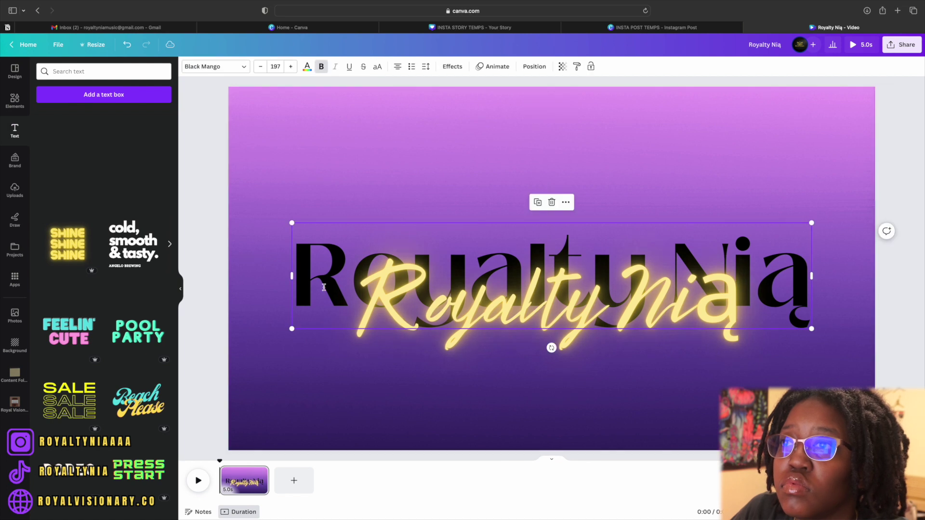
{"action": "left_click", "coordinate": [484, 70]}
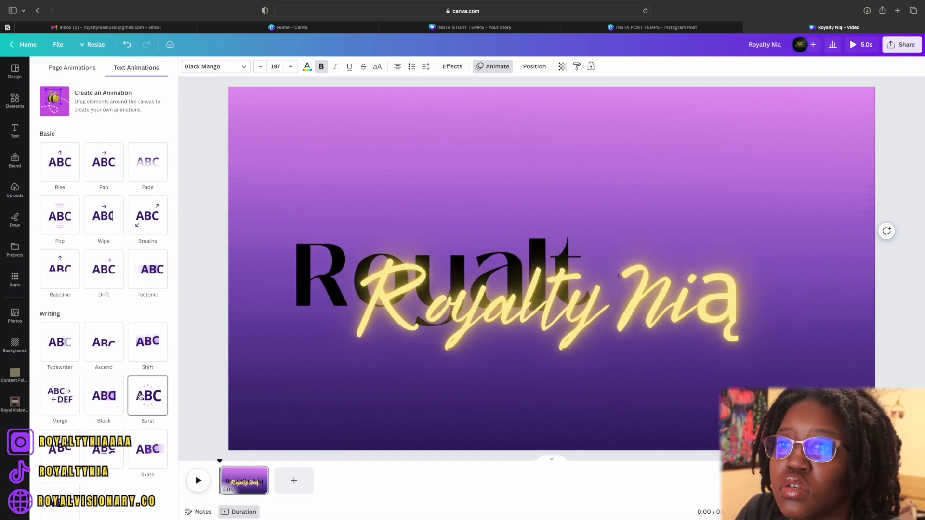
{"action": "scroll", "coordinate": [140, 396], "scroll_direction": "down", "scroll_amount": 2}
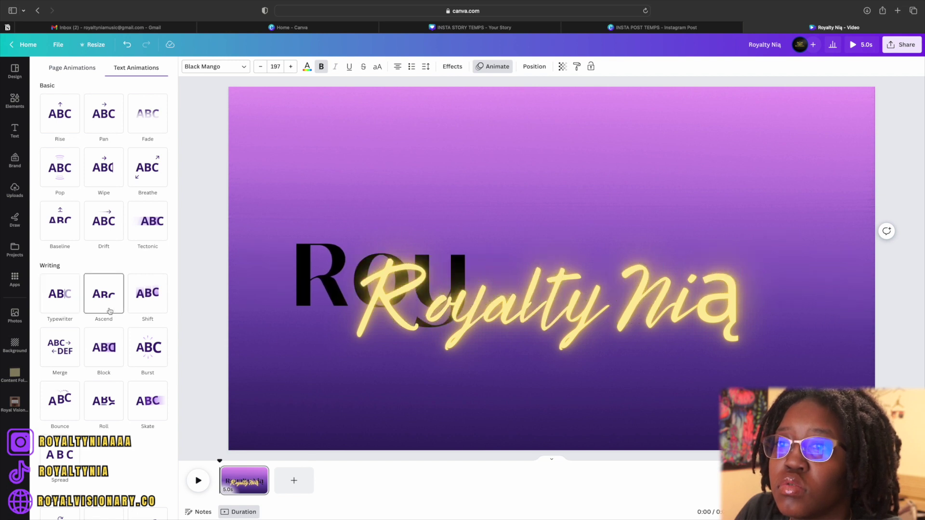
{"action": "scroll", "coordinate": [140, 342], "scroll_direction": "up", "scroll_amount": 1}
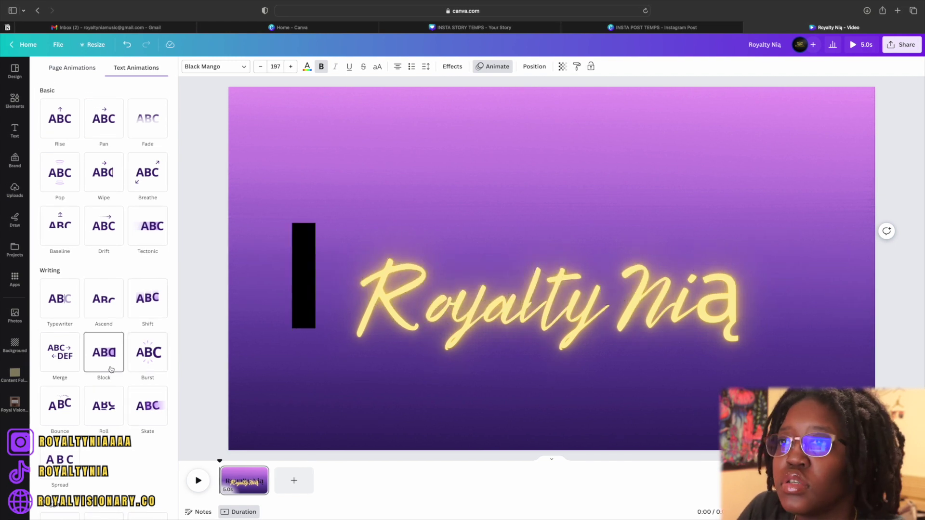
{"action": "left_click", "coordinate": [104, 299]}
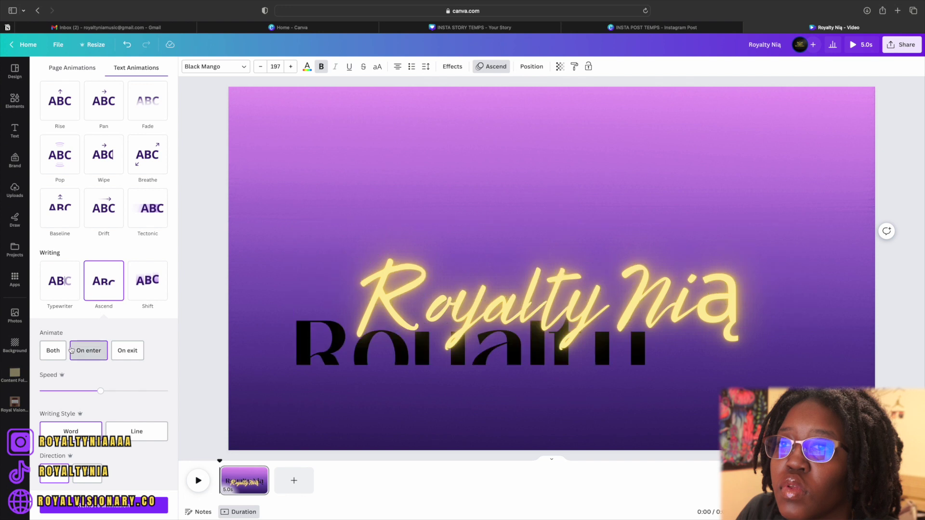
Step: Apply the Shift text animation, on enter, to the yellow glowing script text
{"action": "left_click", "coordinate": [485, 295]}
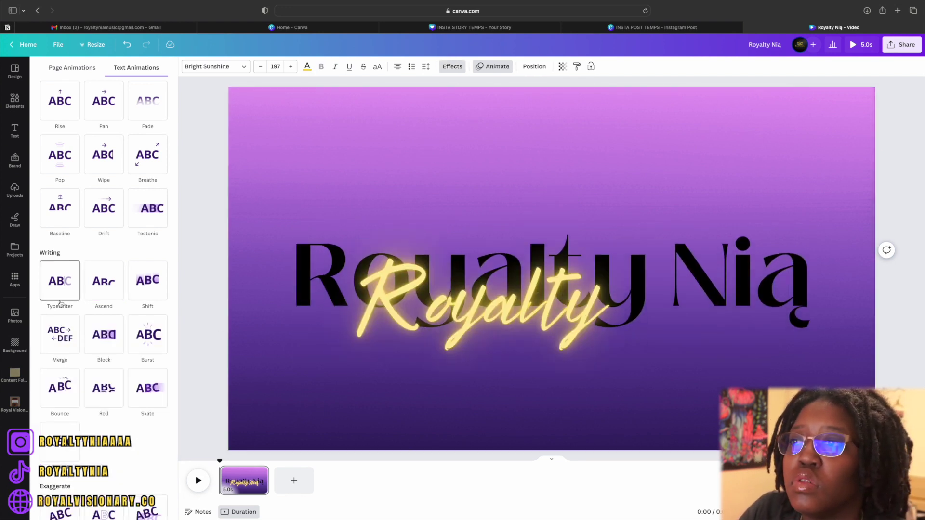
{"action": "scroll", "coordinate": [104, 298], "scroll_direction": "down", "scroll_amount": 1}
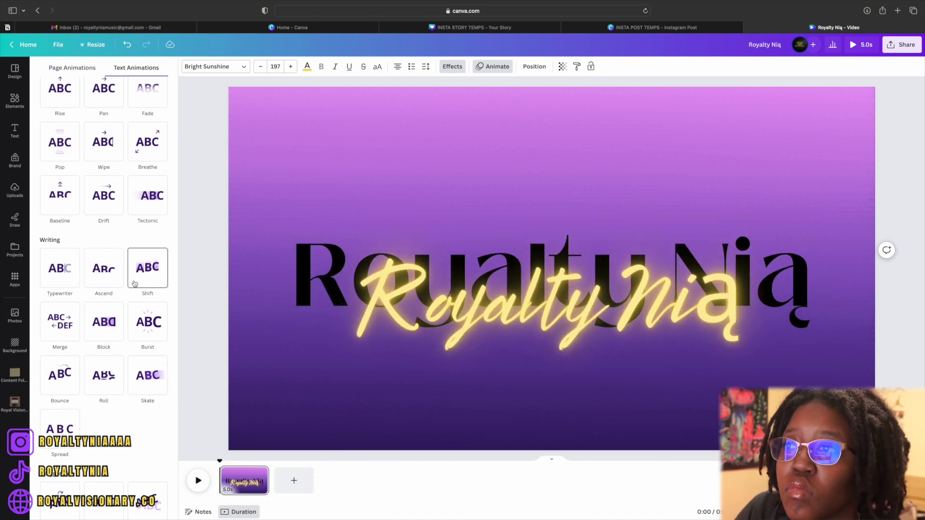
{"action": "left_click", "coordinate": [135, 284]}
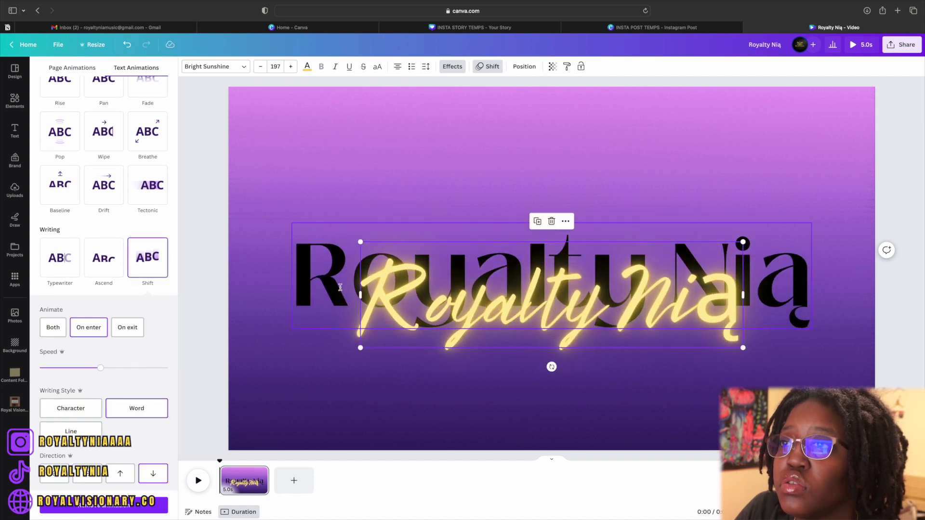
Step: Move the black heading and the yellow script text slightly up on the page
{"action": "left_click", "coordinate": [317, 280]}
{"action": "left_click_drag", "start_coordinate": [406, 314], "coordinate": [417, 319]}
{"action": "left_click", "coordinate": [261, 199]}
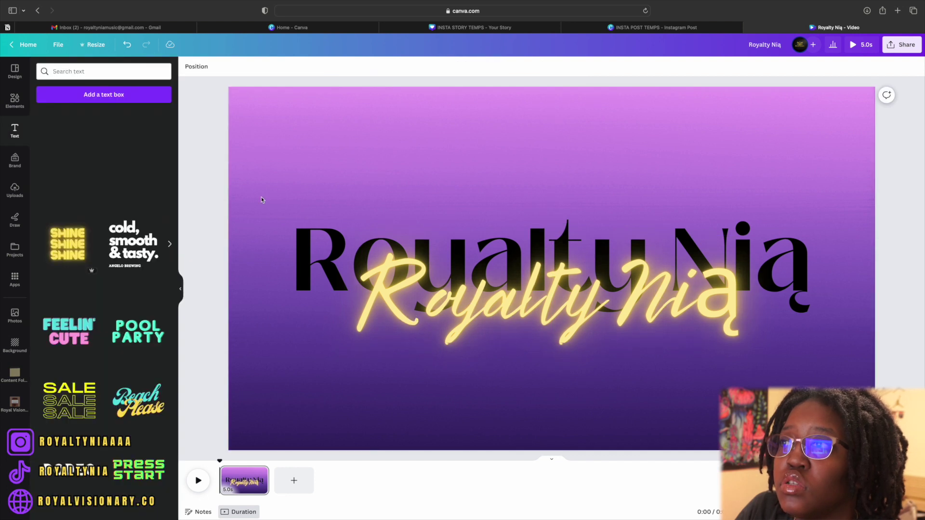
Step: Find the uploaded photo with the outstretched hand in red light and add it to the page
{"action": "left_click", "coordinate": [15, 166]}
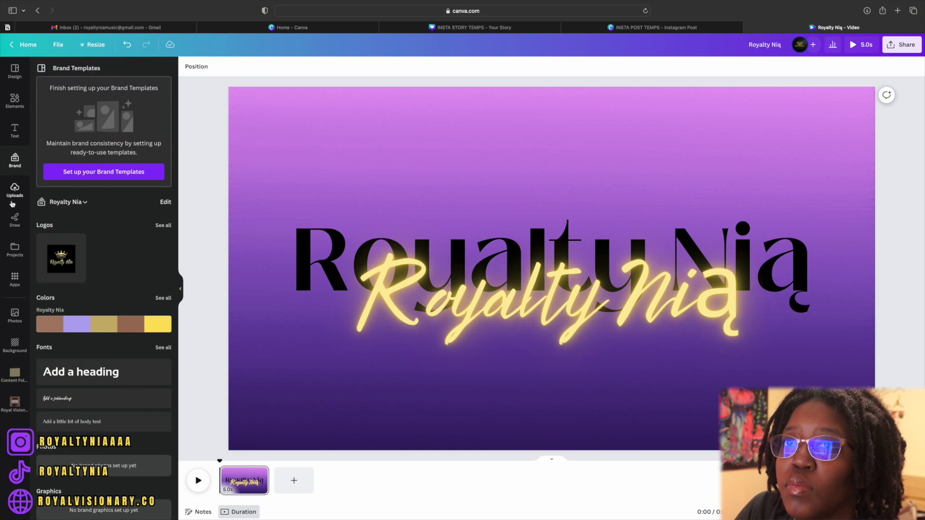
{"action": "left_click", "coordinate": [15, 189]}
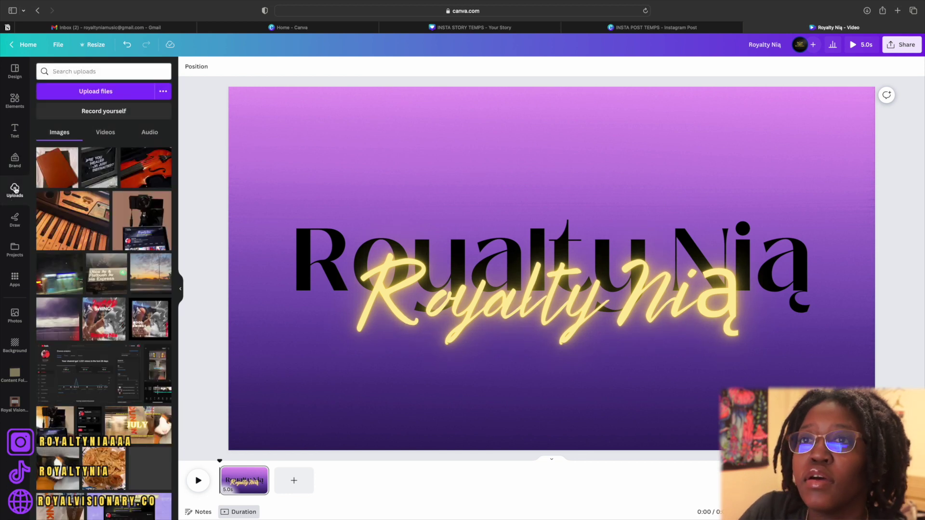
{"action": "scroll", "coordinate": [79, 253], "scroll_direction": "down", "scroll_amount": 15}
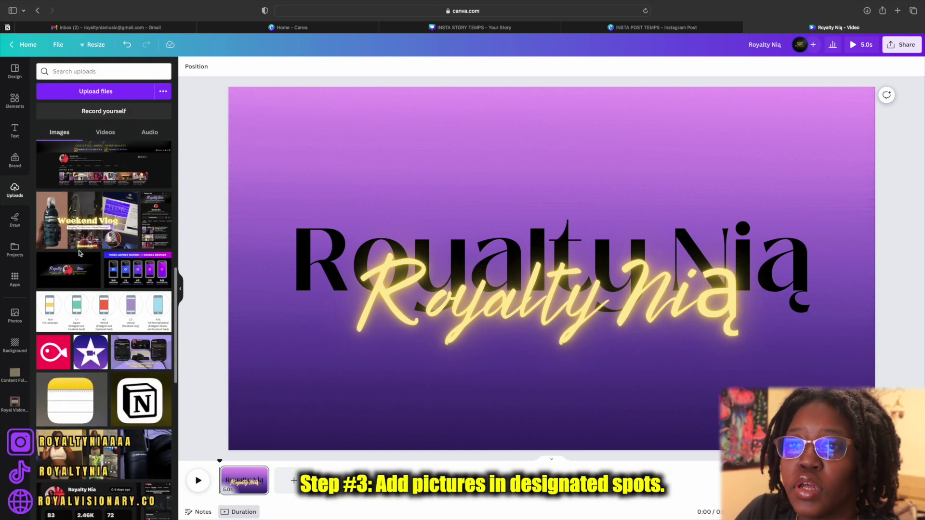
{"action": "scroll", "coordinate": [79, 253], "scroll_direction": "down", "scroll_amount": 15}
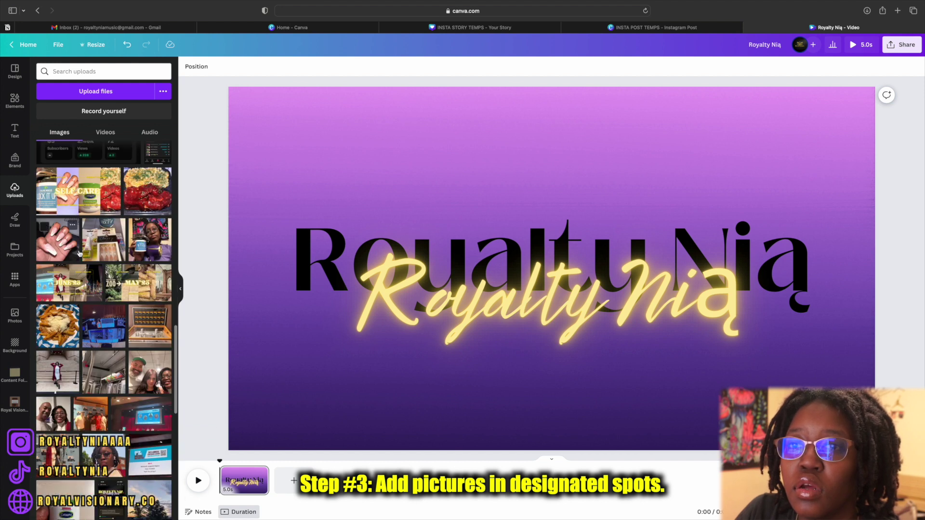
{"action": "scroll", "coordinate": [80, 253], "scroll_direction": "down", "scroll_amount": 6}
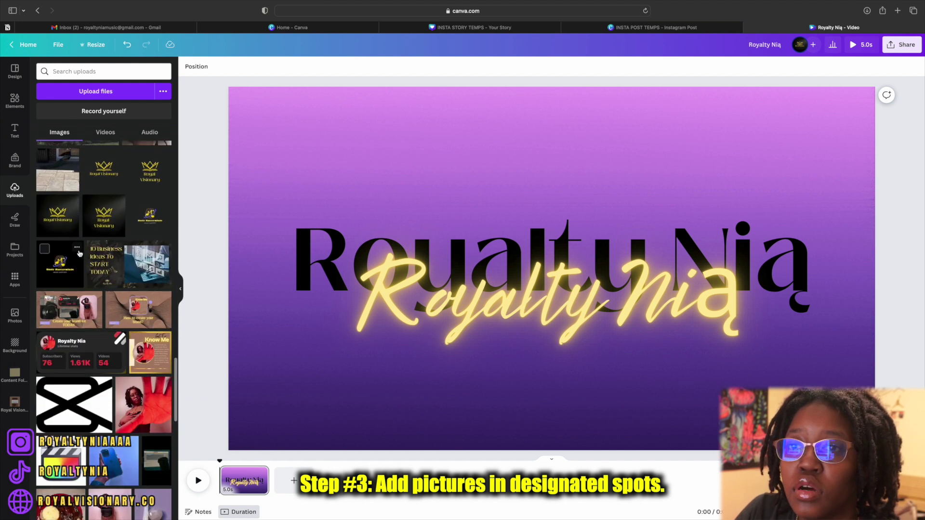
{"action": "left_click", "coordinate": [137, 389]}
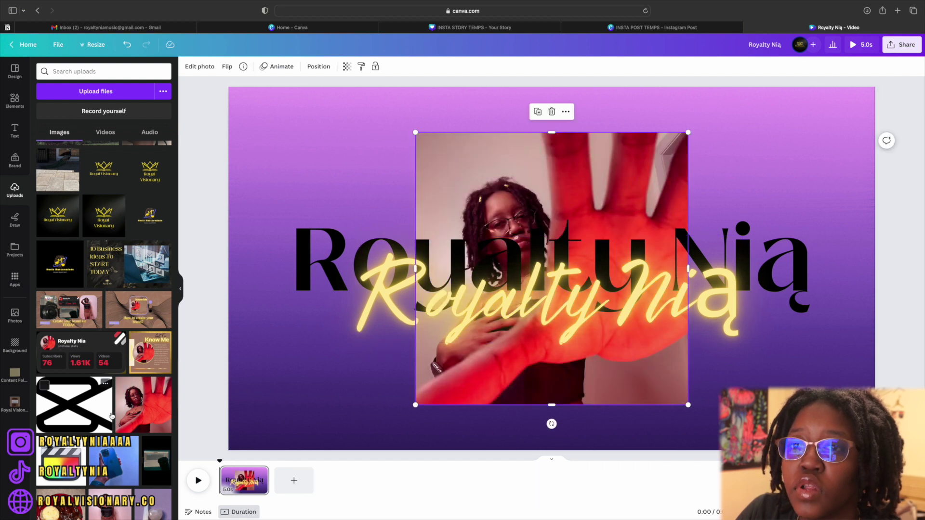
Step: Add the uploaded photo of the woman in the red dress to the page
{"action": "scroll", "coordinate": [111, 416], "scroll_direction": "down", "scroll_amount": 3}
{"action": "scroll", "coordinate": [112, 415], "scroll_direction": "down", "scroll_amount": 4}
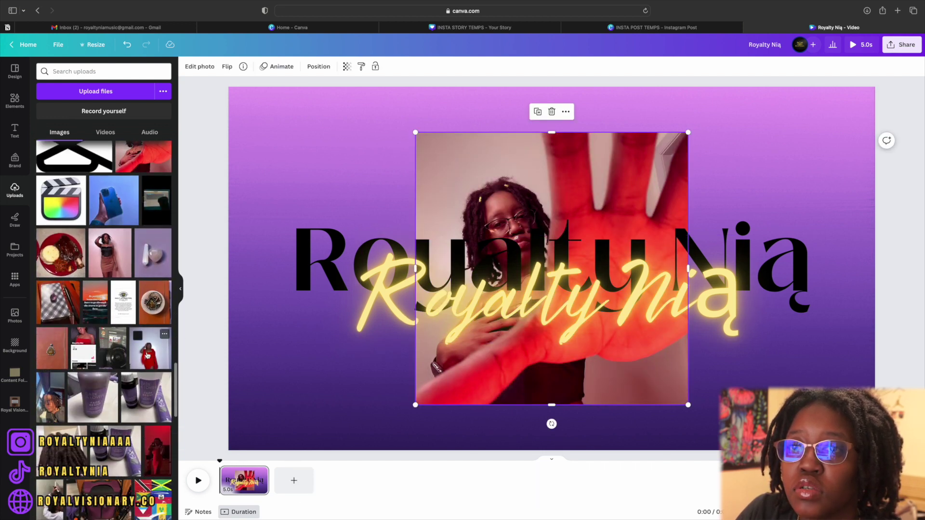
{"action": "left_click", "coordinate": [150, 348]}
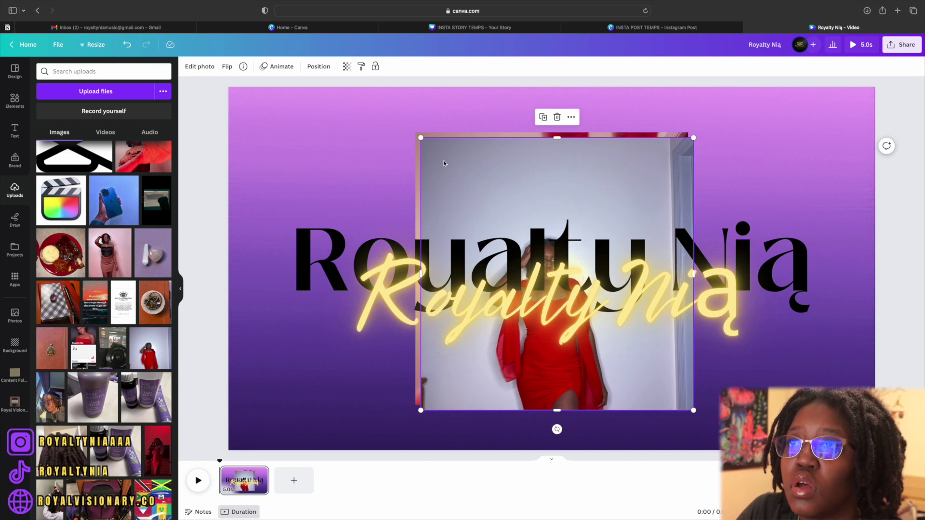
Step: Crop the sides and top of the red-dress photo, and align the outstretched-hand photo behind it with its cropped upper-left corner
{"action": "left_click", "coordinate": [199, 68]}
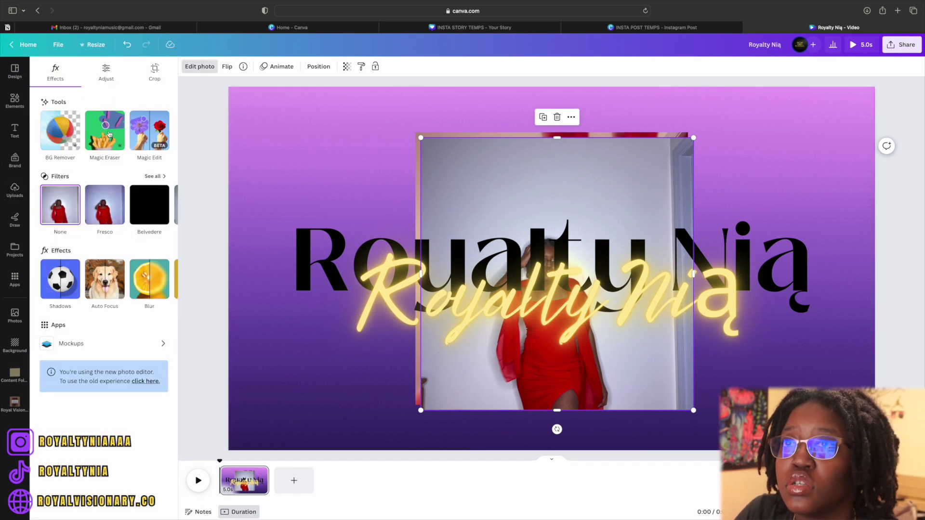
{"action": "left_click", "coordinate": [153, 72]}
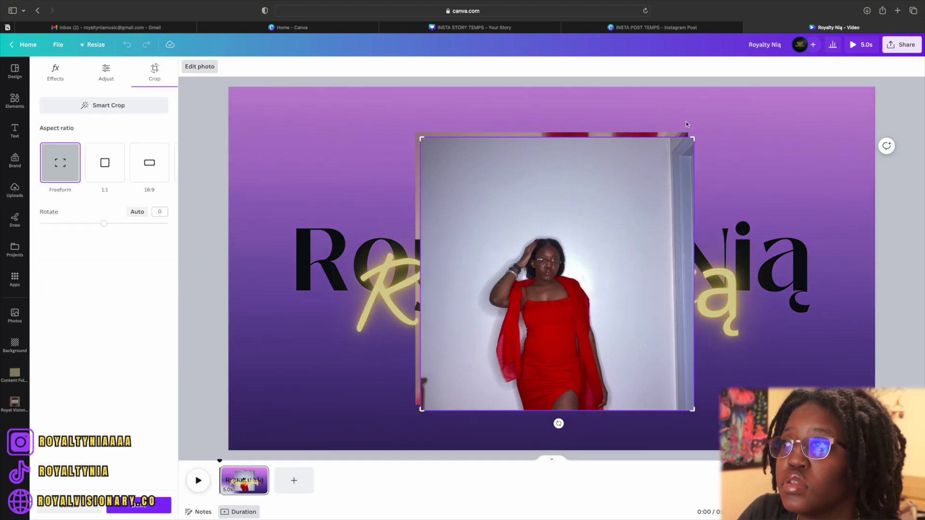
{"action": "left_click_drag", "start_coordinate": [696, 139], "coordinate": [663, 141]}
{"action": "left_click_drag", "start_coordinate": [426, 145], "coordinate": [447, 151]}
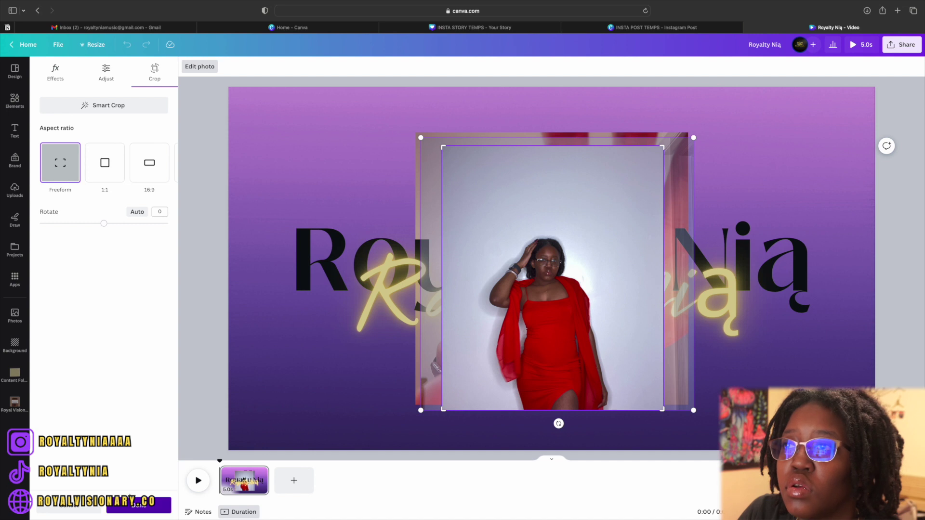
{"action": "key", "text": "Return"}
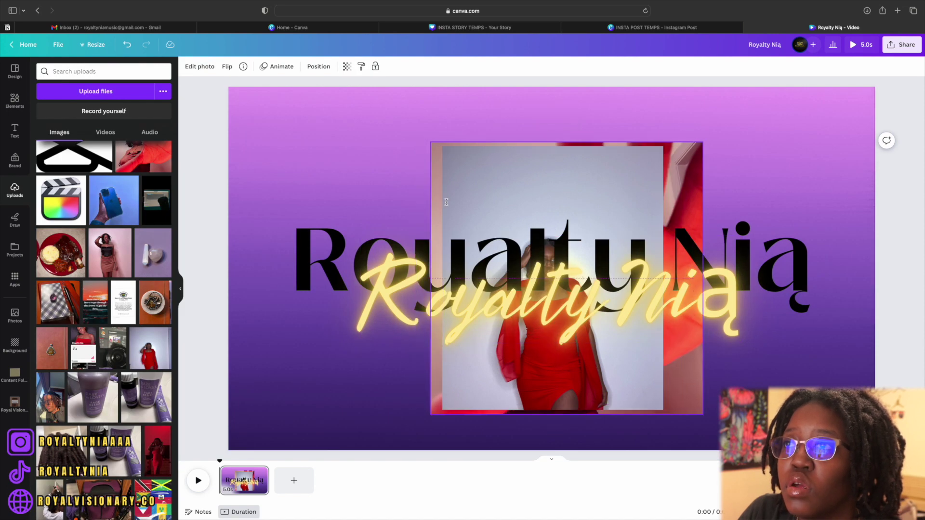
{"action": "left_click_drag", "start_coordinate": [715, 418], "coordinate": [689, 427]}
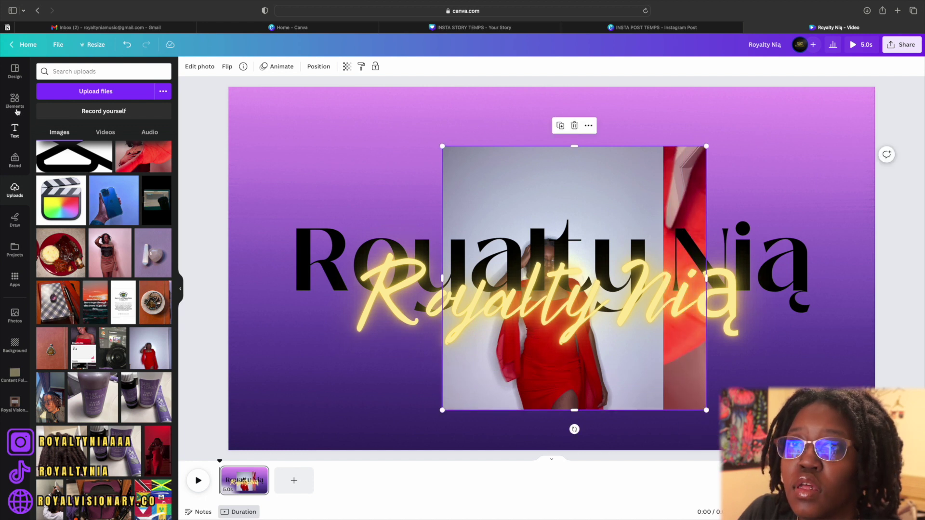
Step: Search the elements for "Film frame", show all matching frames and add a portrait film frame to the page's upper-left area
{"action": "left_click", "coordinate": [16, 103]}
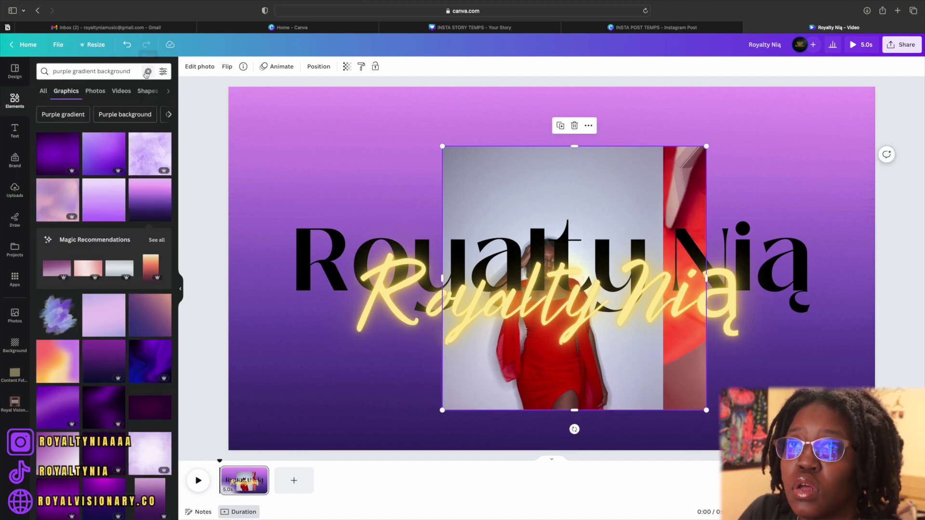
{"action": "left_click", "coordinate": [46, 96]}
{"action": "left_click", "coordinate": [148, 71]}
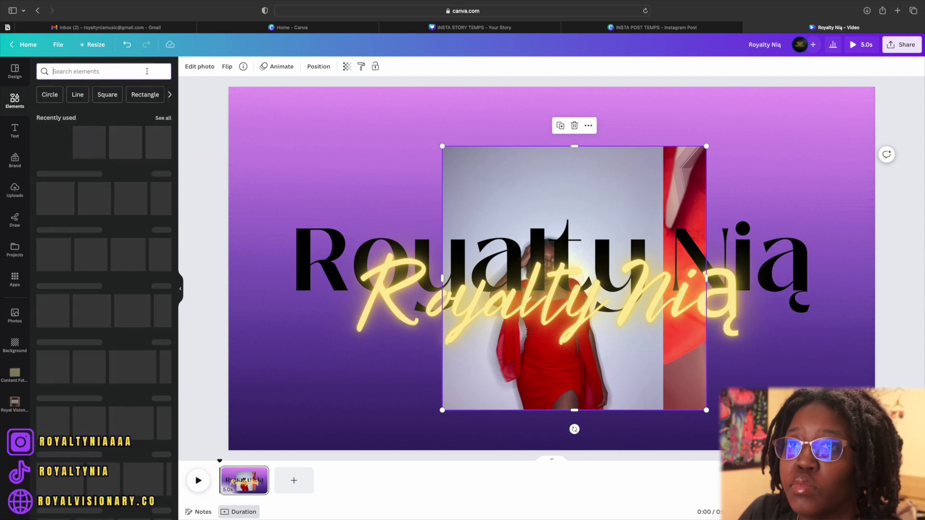
{"action": "type", "text": "polarioa"}
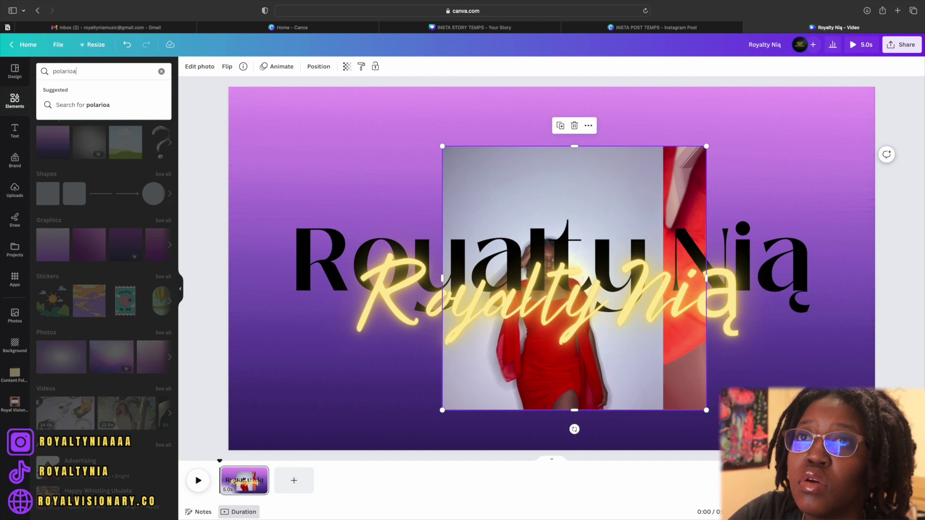
{"action": "key", "text": "BackSpace"}
{"action": "key", "text": "BackSpace"}
{"action": "key", "text": "BackSpace"}
{"action": "key", "text": "BackSpace"}
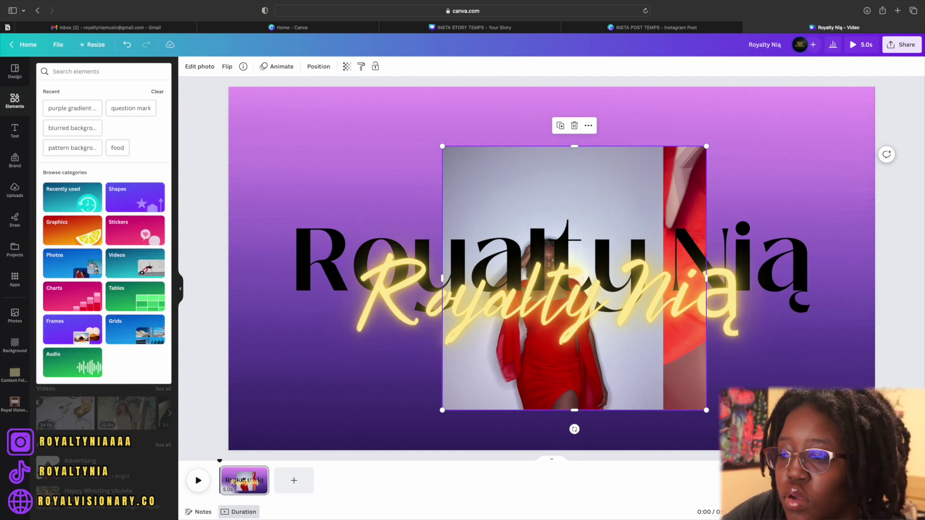
{"action": "type", "text": "film fram"}
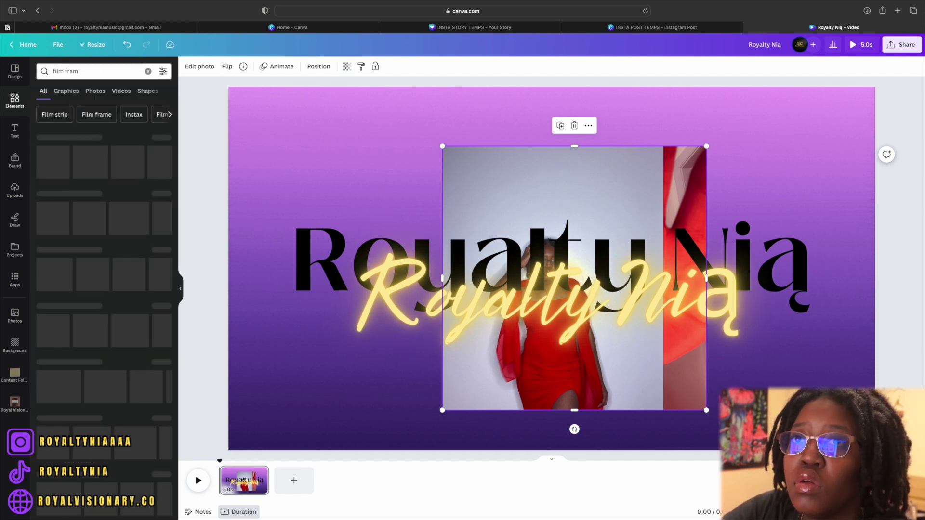
{"action": "left_click", "coordinate": [81, 115]}
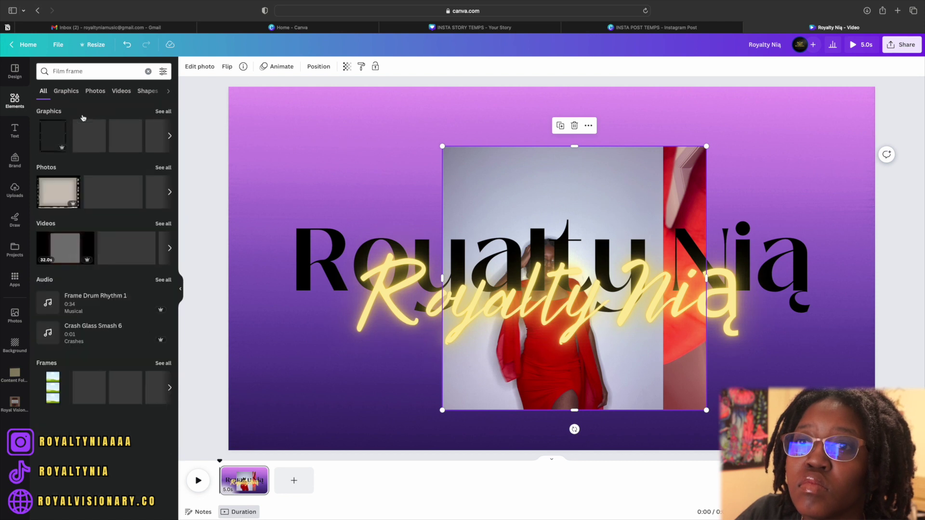
{"action": "left_click", "coordinate": [164, 364]}
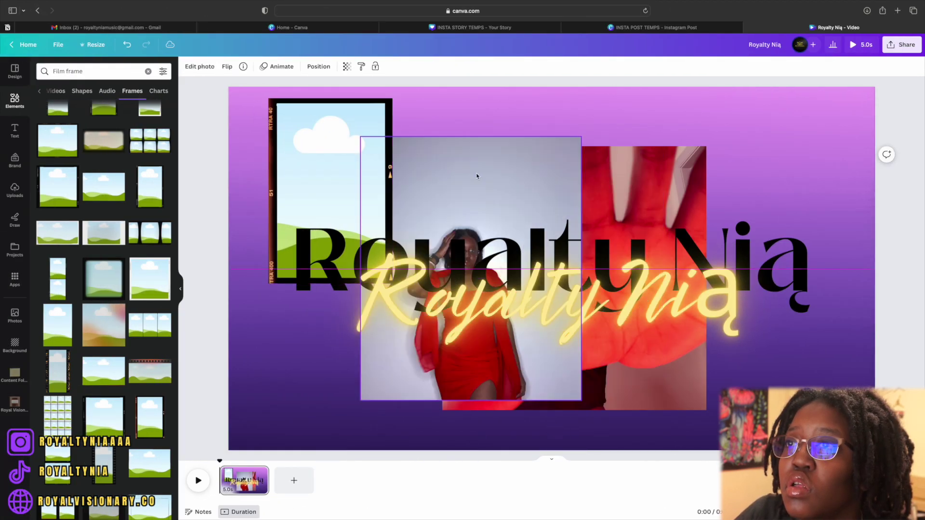
Step: Fill the film frame with the red-dress photo, then duplicate the frame for the outstretched-hand photo and place it near the page's right edge
{"action": "left_click_drag", "start_coordinate": [476, 176], "coordinate": [395, 165]}
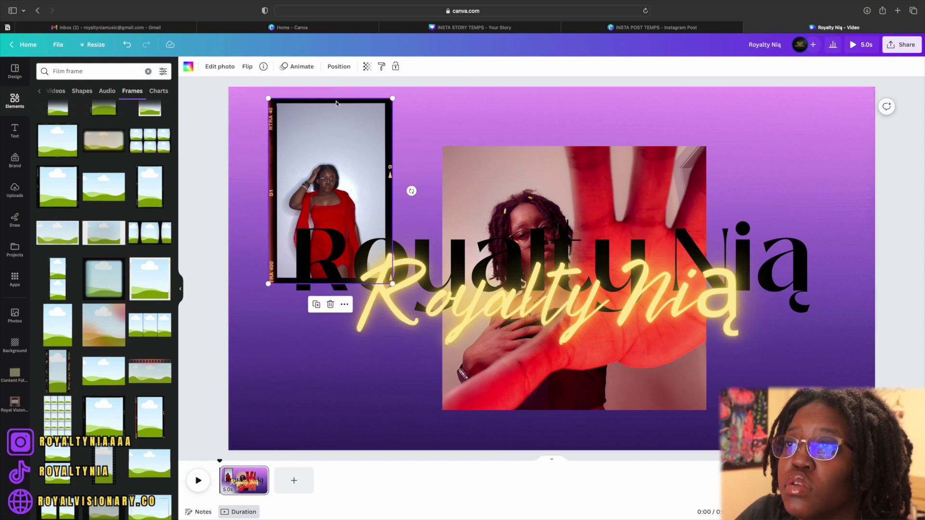
{"action": "left_click", "coordinate": [322, 310]}
{"action": "left_click_drag", "start_coordinate": [365, 166], "coordinate": [670, 166]}
{"action": "left_click_drag", "start_coordinate": [525, 176], "coordinate": [779, 186]}
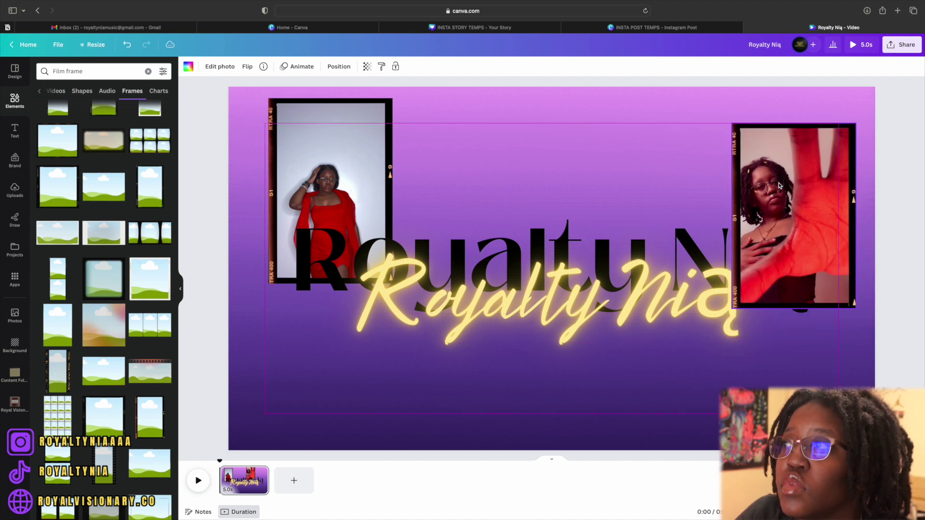
Step: Shrink the red-dress film frame, place it in the page's upper-left corner and tilt it about -8°
{"action": "left_click_drag", "start_coordinate": [343, 153], "coordinate": [339, 172]}
{"action": "left_click_drag", "start_coordinate": [264, 118], "coordinate": [304, 166]}
{"action": "left_click_drag", "start_coordinate": [345, 200], "coordinate": [296, 146]}
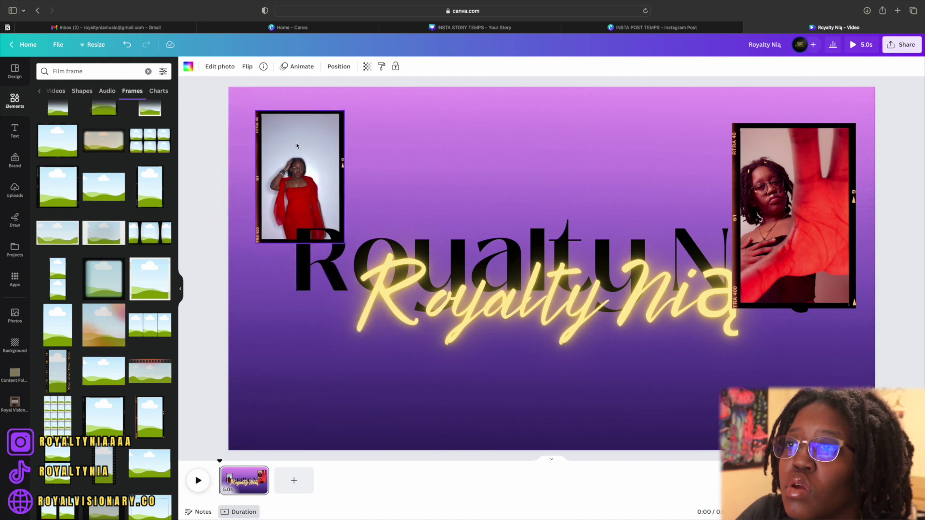
{"action": "left_click_drag", "start_coordinate": [362, 177], "coordinate": [363, 168]}
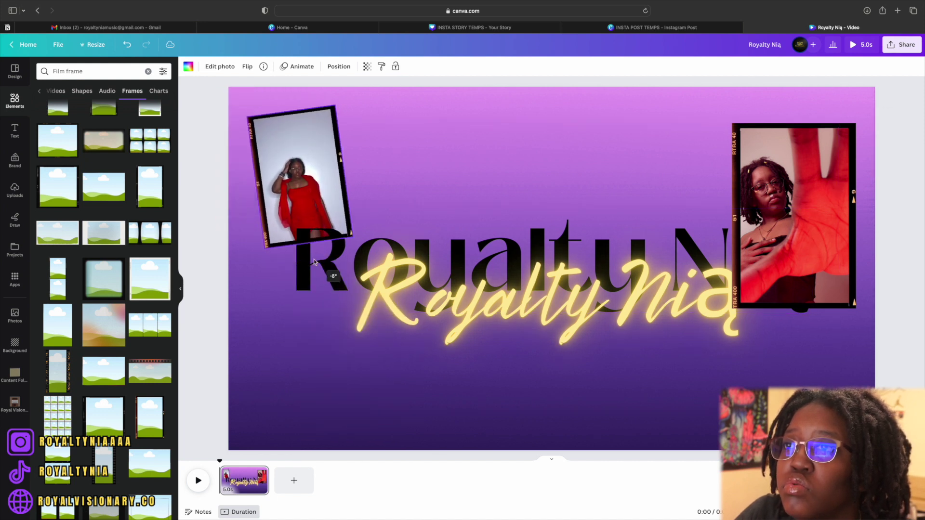
Step: Lay the outstretched-hand frame over the red-dress frame, and shrink it to about 264 × 394 px and tilt it to match
{"action": "left_click", "coordinate": [735, 215]}
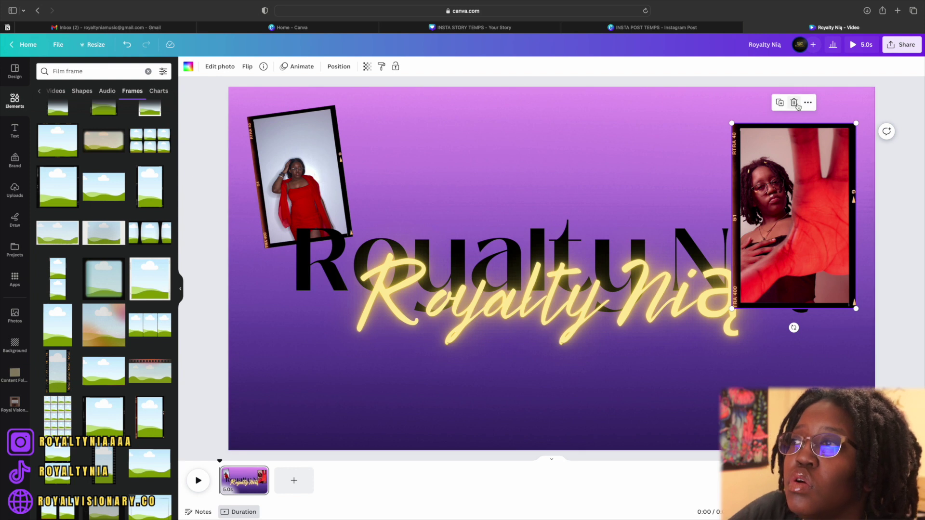
{"action": "left_click_drag", "start_coordinate": [385, 260], "coordinate": [303, 270]}
{"action": "left_click_drag", "start_coordinate": [371, 301], "coordinate": [350, 242]}
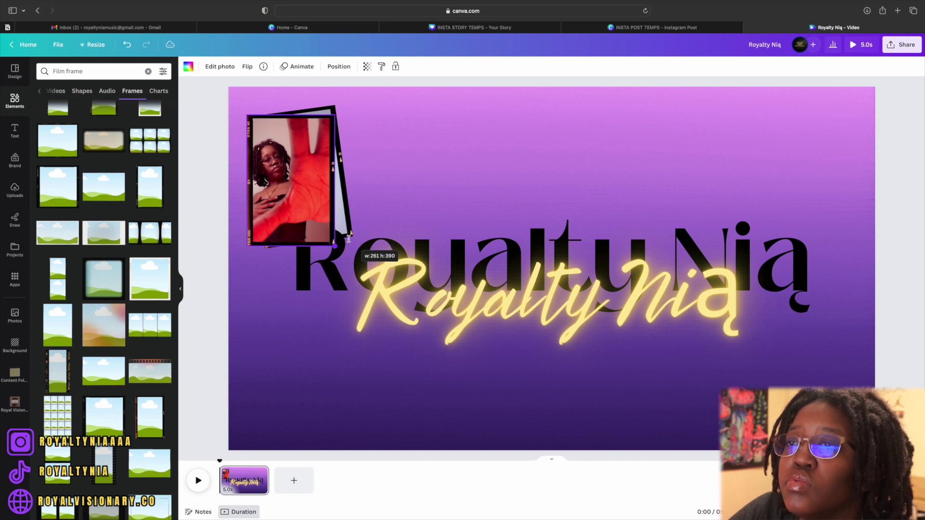
{"action": "left_click_drag", "start_coordinate": [292, 263], "coordinate": [303, 262]}
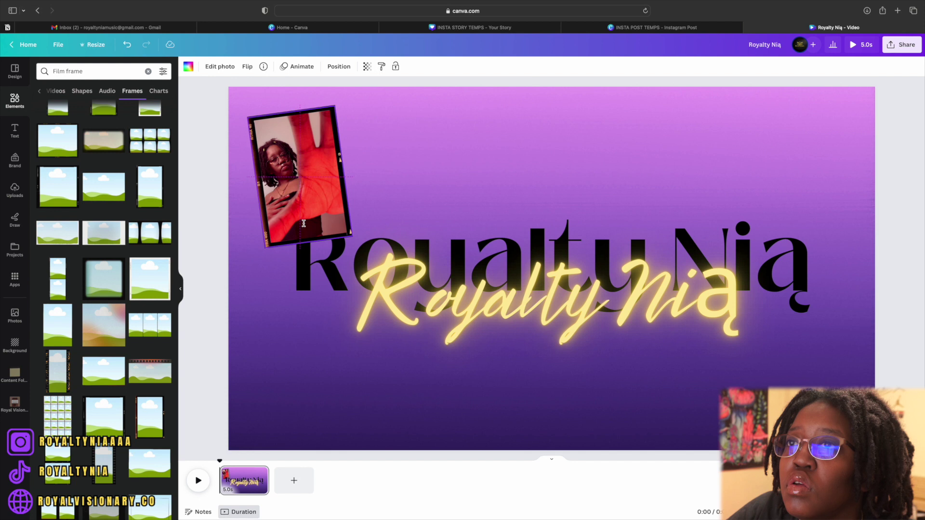
Step: Move the outstretched-hand frame to the page's upper-right corner and tilt it clockwise to about 13.9°
{"action": "left_click", "coordinate": [341, 238]}
{"action": "left_click", "coordinate": [352, 238]}
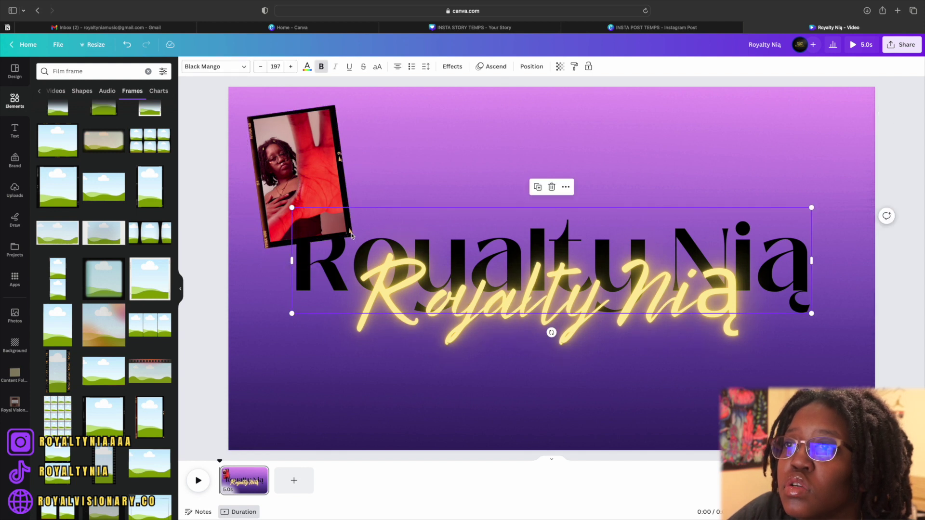
{"action": "left_click", "coordinate": [321, 186]}
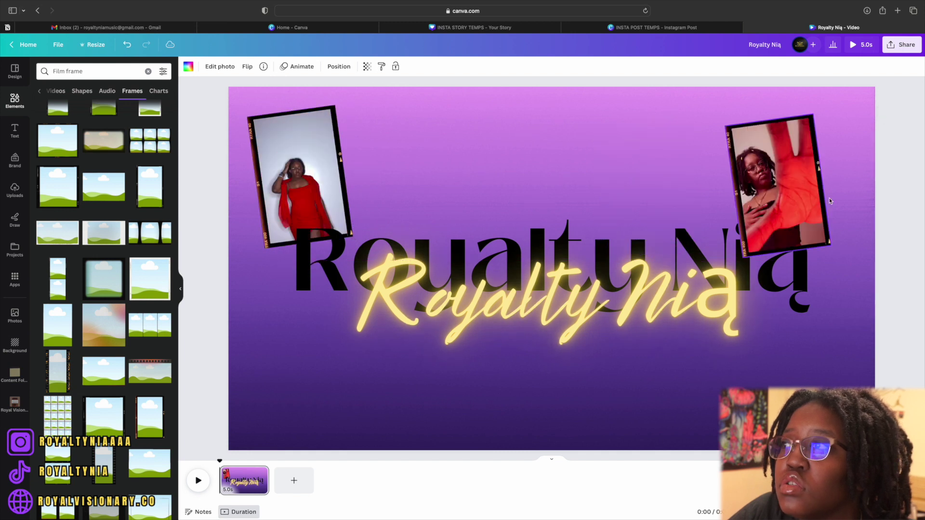
{"action": "left_click_drag", "start_coordinate": [782, 204], "coordinate": [791, 201]}
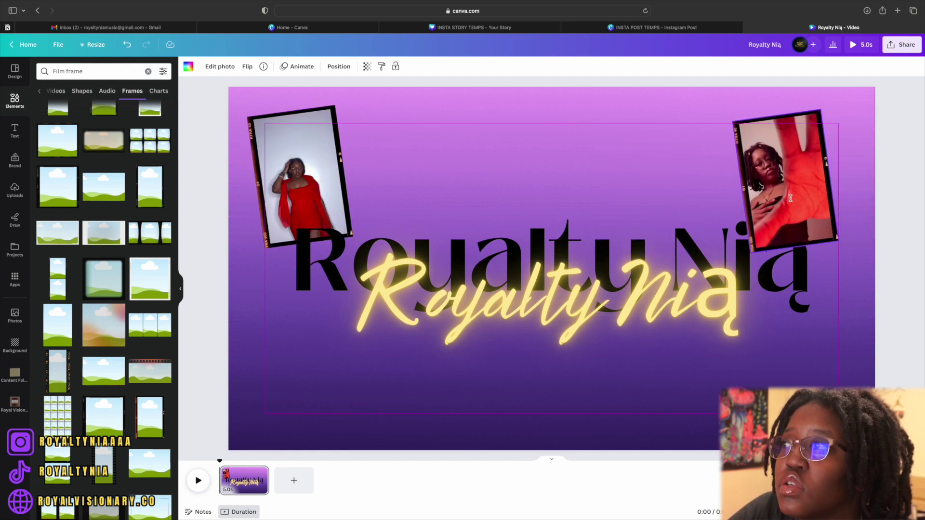
{"action": "left_click_drag", "start_coordinate": [797, 266], "coordinate": [761, 271]}
Step: Send the outstretched-hand film frame one layer backward, behind the heading text
{"action": "left_click", "coordinate": [298, 188]}
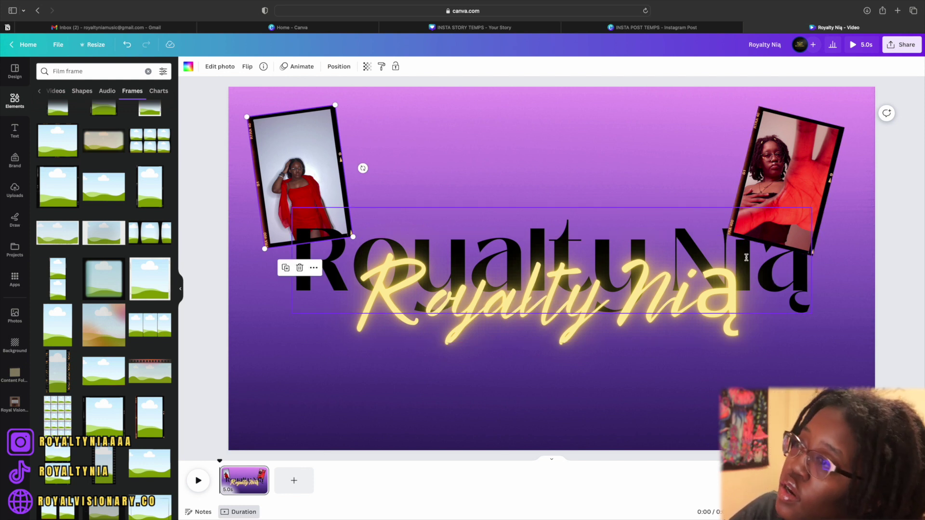
{"action": "left_click", "coordinate": [790, 193]}
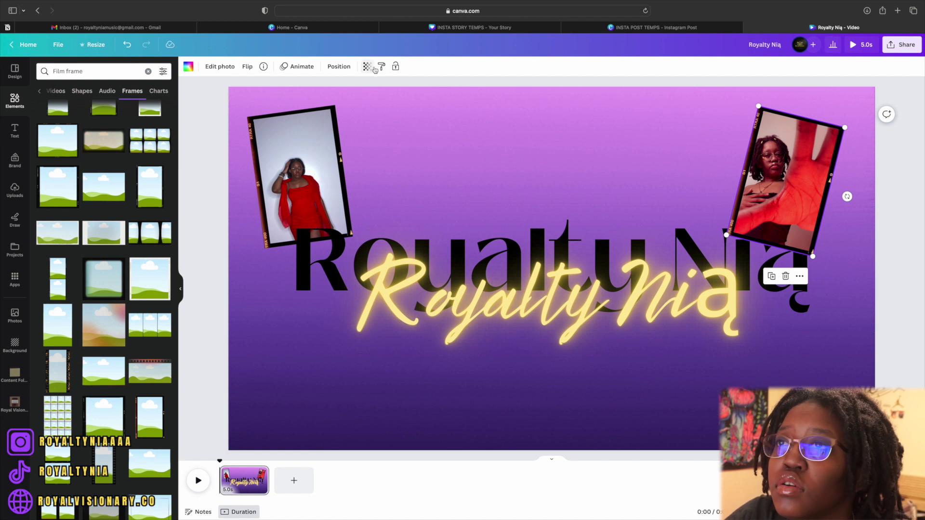
{"action": "left_click", "coordinate": [339, 67]}
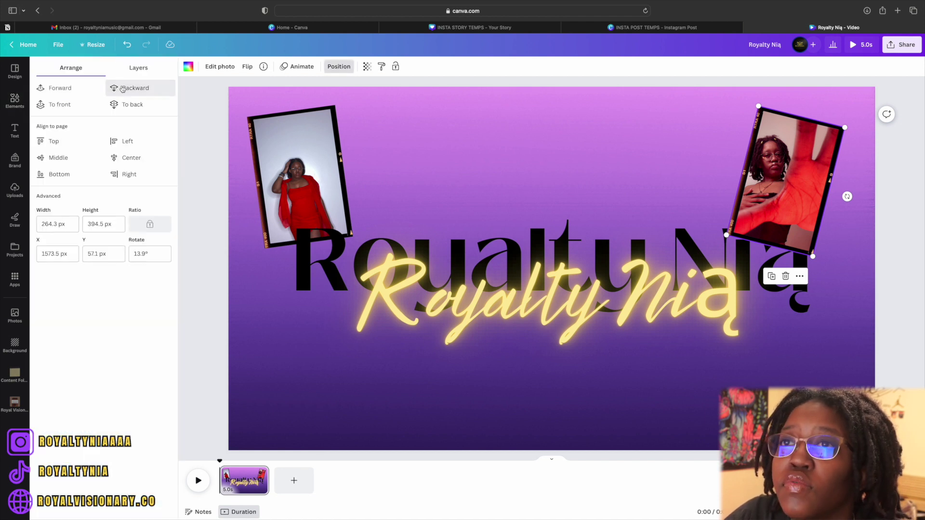
{"action": "left_click", "coordinate": [123, 89]}
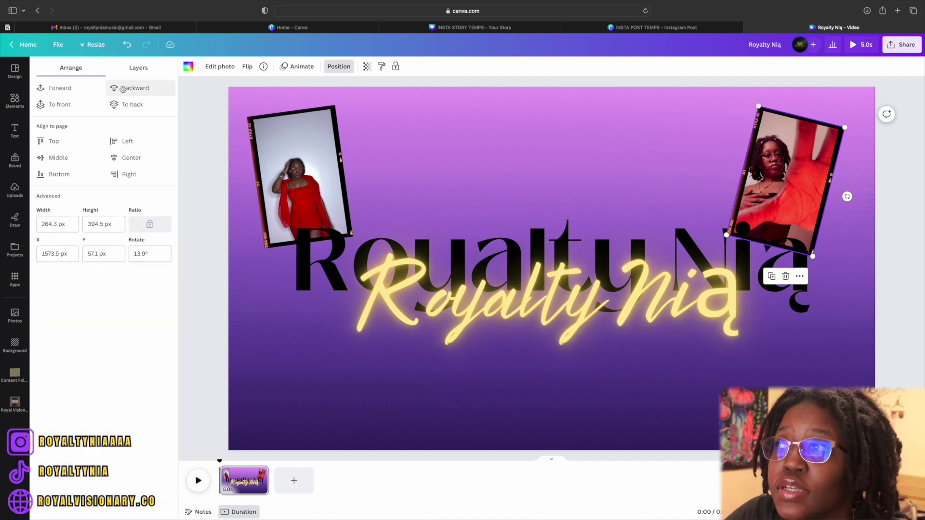
Step: Change the black heading's text color to the lavender swatch from the brand colors
{"action": "left_click", "coordinate": [326, 240]}
{"action": "left_click", "coordinate": [307, 66]}
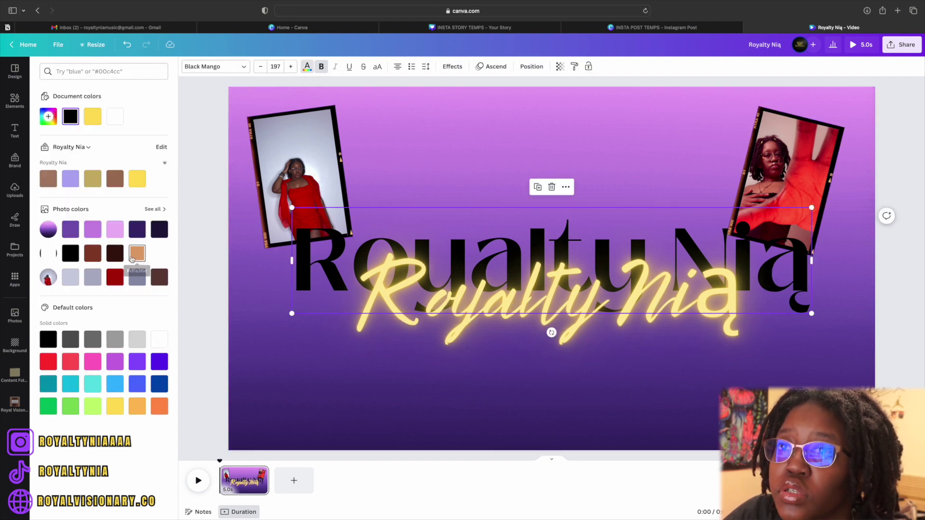
{"action": "left_click", "coordinate": [73, 184]}
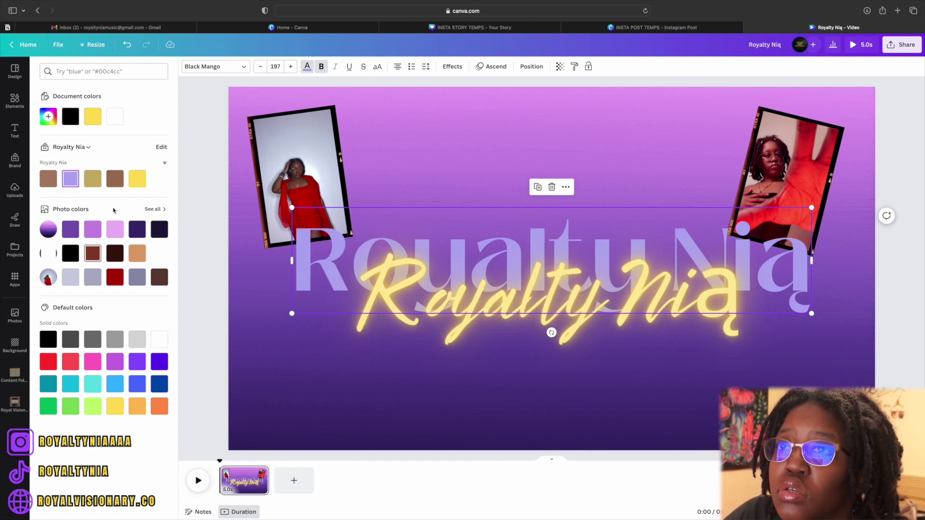
{"action": "left_click", "coordinate": [193, 144]}
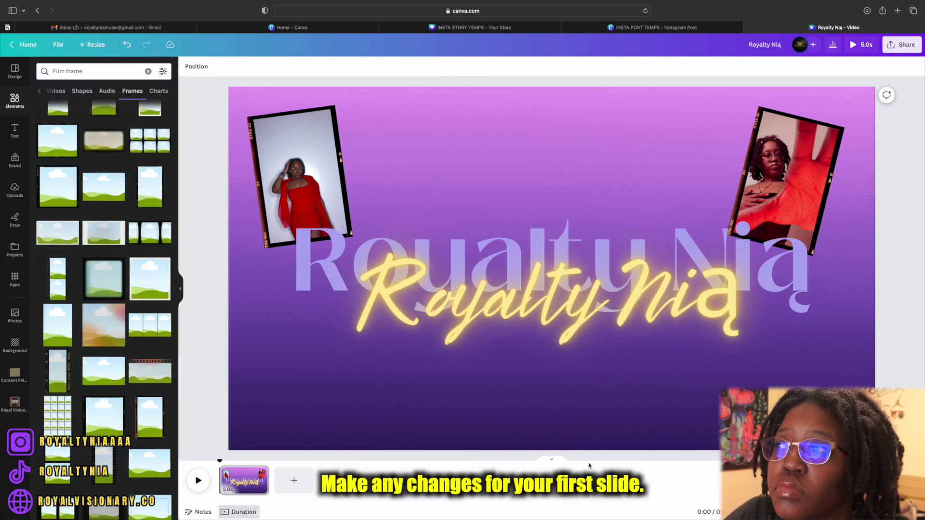
Step: Apply the Tumble photo animation to the outstretched-hand film frame
{"action": "left_click", "coordinate": [569, 260]}
{"action": "left_click", "coordinate": [489, 66]}
{"action": "left_click", "coordinate": [791, 159]}
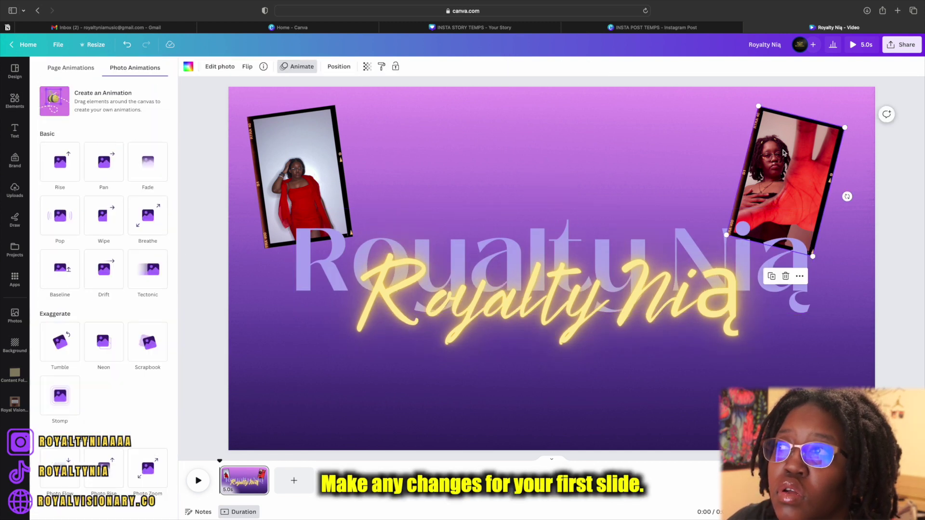
{"action": "left_click", "coordinate": [45, 348]}
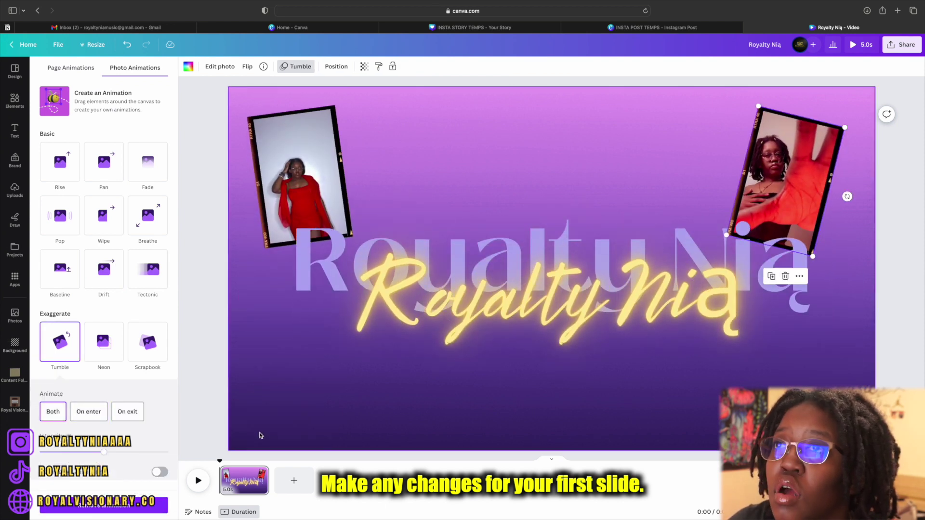
Step: Duplicate the finished first page and open the copy for editing
{"action": "left_click", "coordinate": [259, 475]}
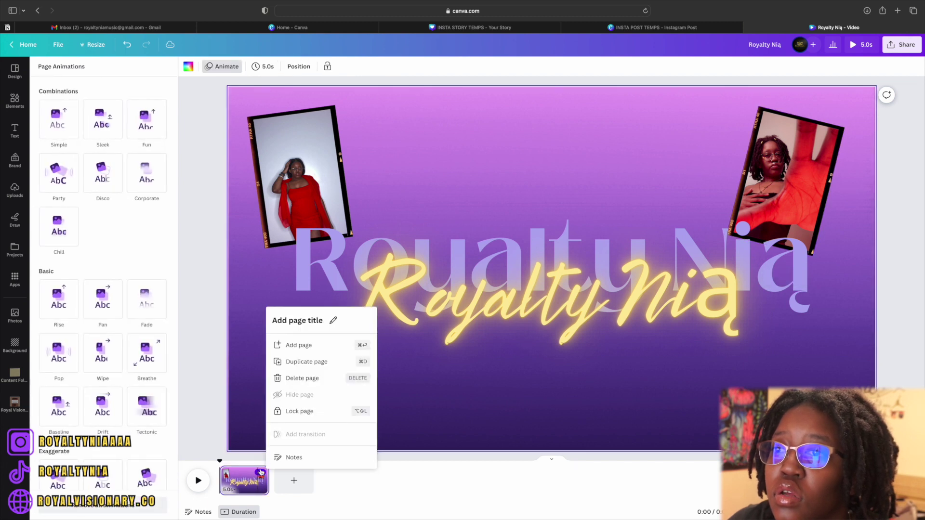
{"action": "left_click", "coordinate": [308, 362]}
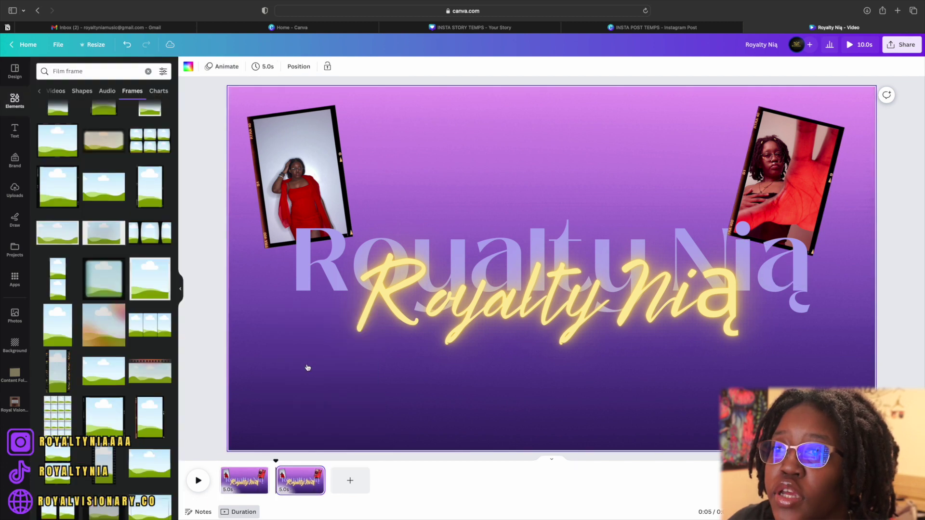
{"action": "left_click", "coordinate": [293, 481]}
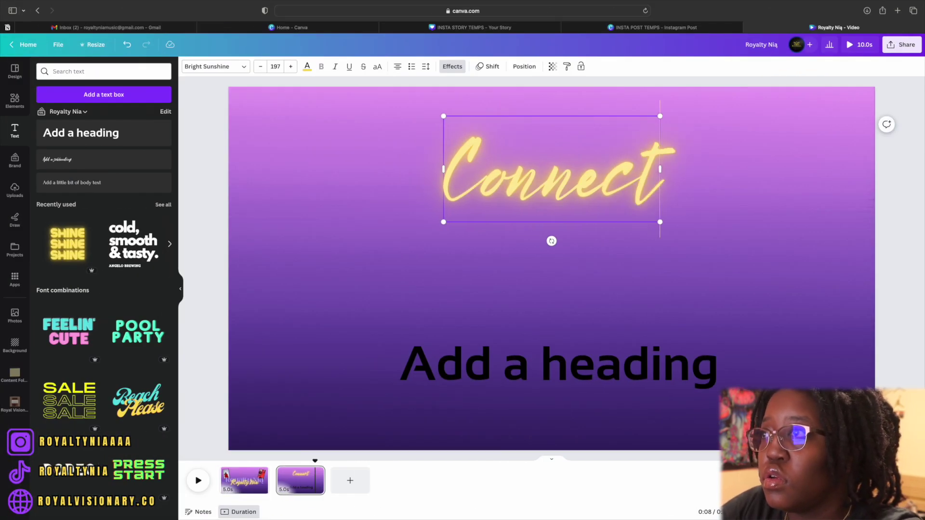
Step: Complete the glowing heading on the second page so it reads "Connect with me"
{"action": "mouse_move", "coordinate": [660, 170]}
{"action": "left_mouse_down"}
{"action": "mouse_move", "coordinate": [671, 169]}
{"action": "mouse_move", "coordinate": [649, 169]}
{"action": "left_mouse_up"}
{"action": "type", "text": "t wiht"}
{"action": "key", "text": "BackSpace"}
{"action": "key", "text": "BackSpace"}
{"action": "type", "text": "h me"}
{"action": "key", "text": "Return"}
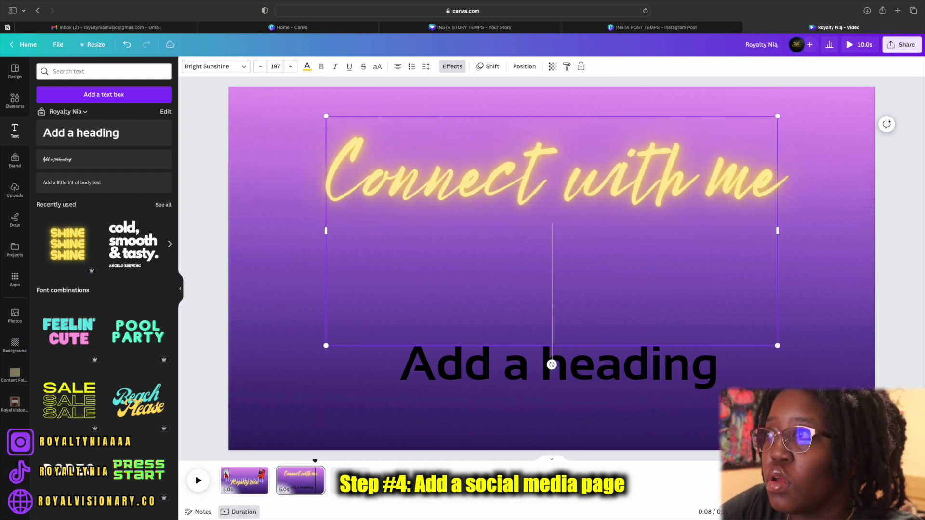
{"action": "key", "text": "BackSpace"}
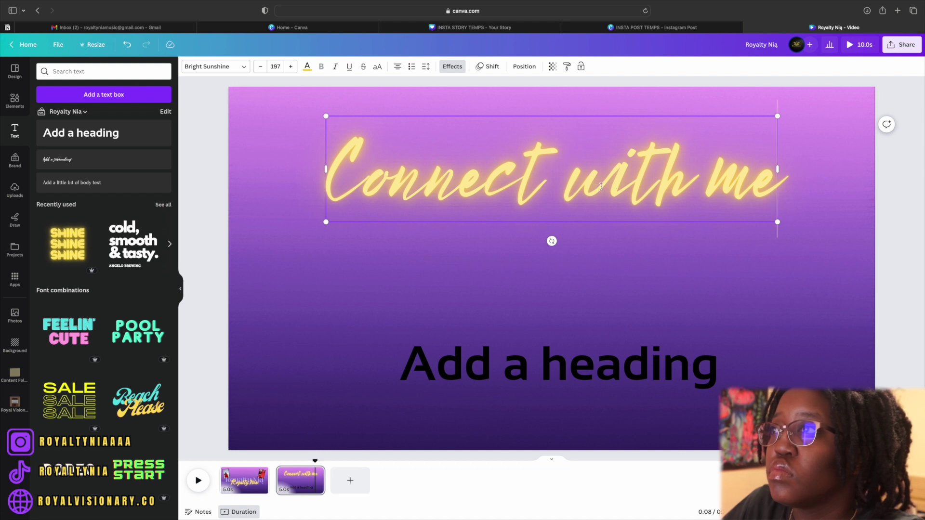
Step: Try to capitalize the initial letters of "with" and "me" in the glowing heading
{"action": "key", "text": "BackSpace"}
{"action": "type", "text": "W"}
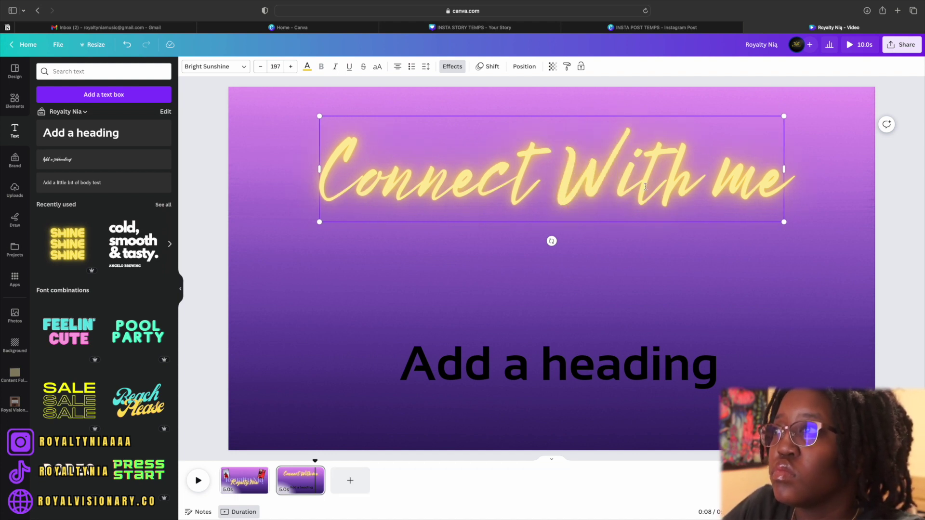
{"action": "key", "text": "BackSpace"}
{"action": "type", "text": "W"}
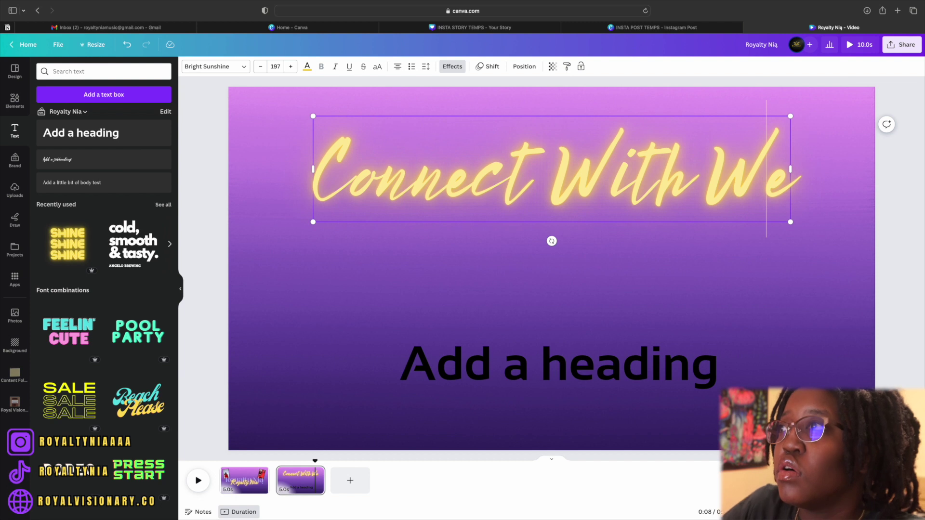
{"action": "key", "text": "BackSpace"}
Step: Replace the whole glowing heading text with "FollowMe"
{"action": "left_click_drag", "start_coordinate": [751, 197], "coordinate": [351, 183]}
{"action": "type", "text": "Follwo"}
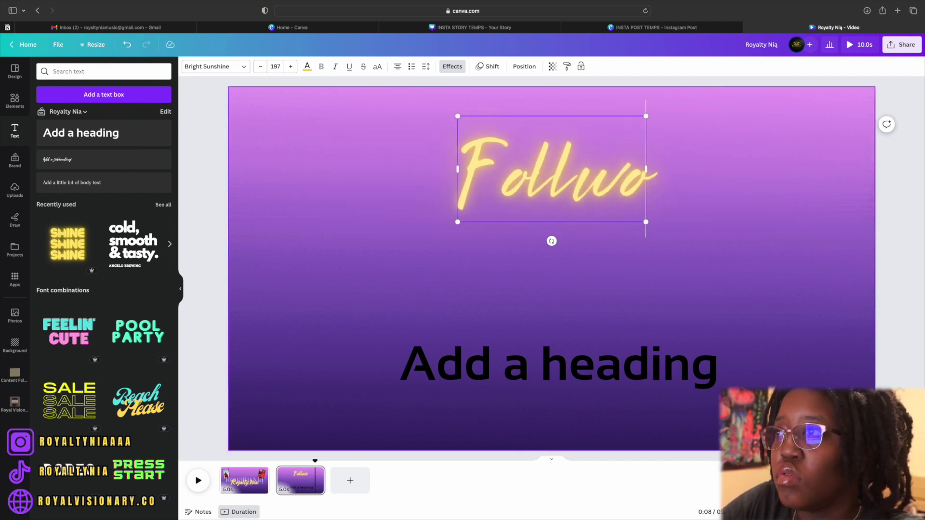
{"action": "key", "text": "BackSpace"}
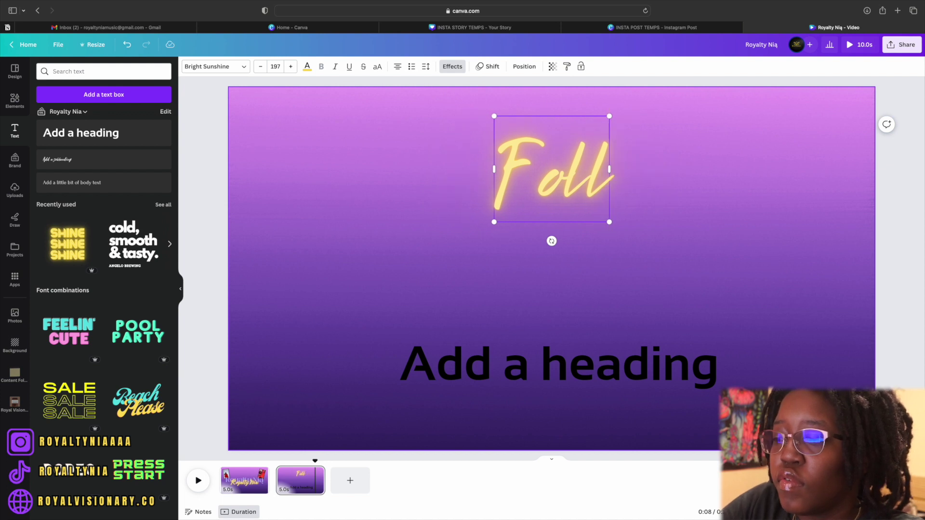
{"action": "type", "text": "ow m"}
{"action": "key", "text": "BackSpace"}
{"action": "key", "text": "BackSpace"}
{"action": "type", "text": "ME"}
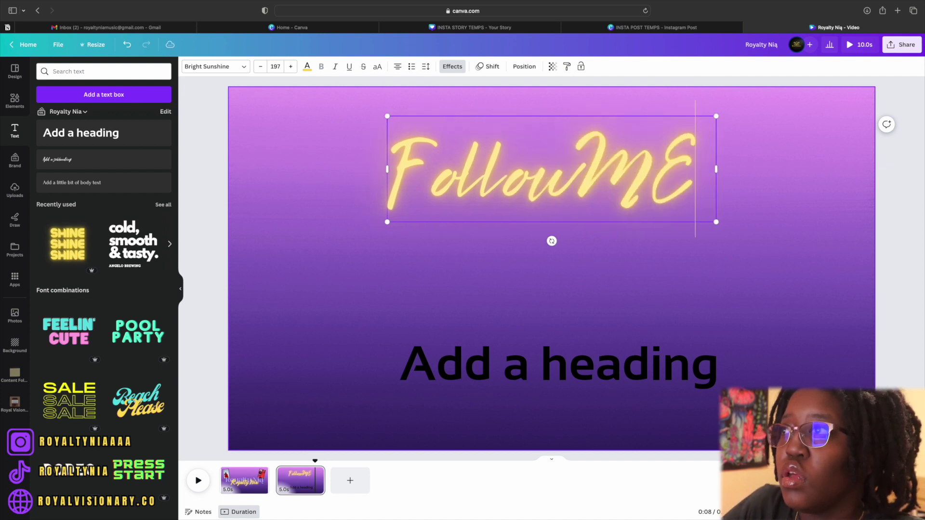
{"action": "key", "text": "BackSpace"}
{"action": "type", "text": "e"}
{"action": "left_click", "coordinate": [677, 196]}
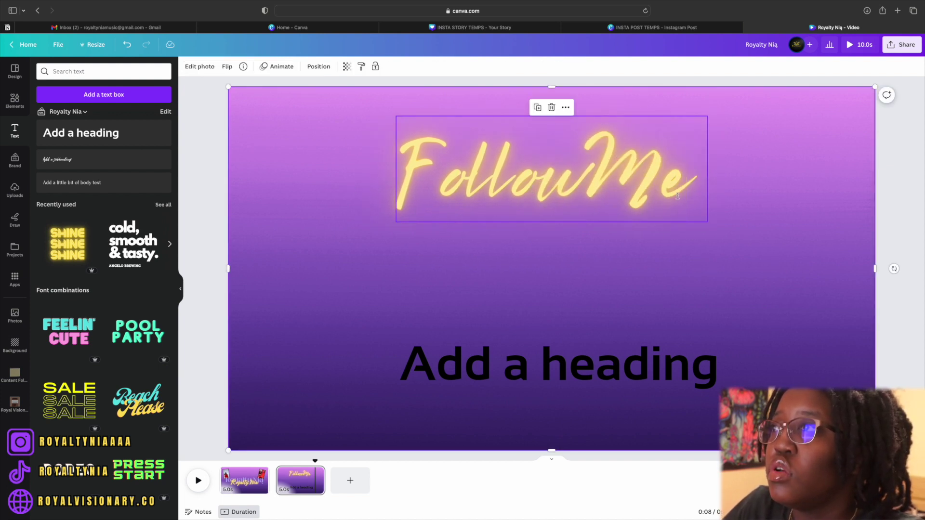
Step: Shrink the "FollowMe" heading, move it to the upper-left area of the page, and place the black placeholder heading directly beneath it
{"action": "left_click", "coordinate": [698, 175]}
{"action": "left_click_drag", "start_coordinate": [707, 221], "coordinate": [597, 185]}
{"action": "left_click_drag", "start_coordinate": [557, 167], "coordinate": [426, 158]}
{"action": "left_click_drag", "start_coordinate": [525, 381], "coordinate": [387, 228]}
Step: Replace the placeholder heading with the Instagram handle, and set a copy of that line beneath it to the TikTok handle
{"action": "double_click", "coordinate": [387, 228]}
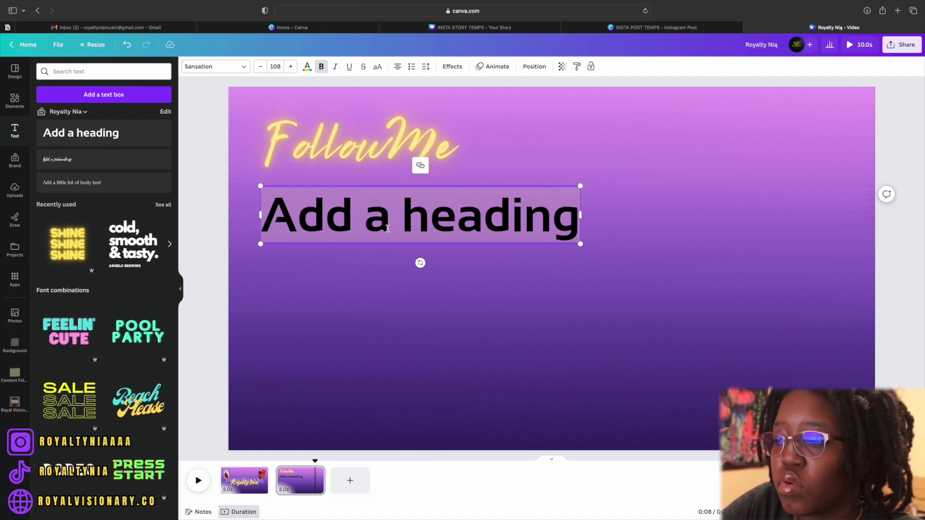
{"action": "type", "text": "royaltyniaaaa"}
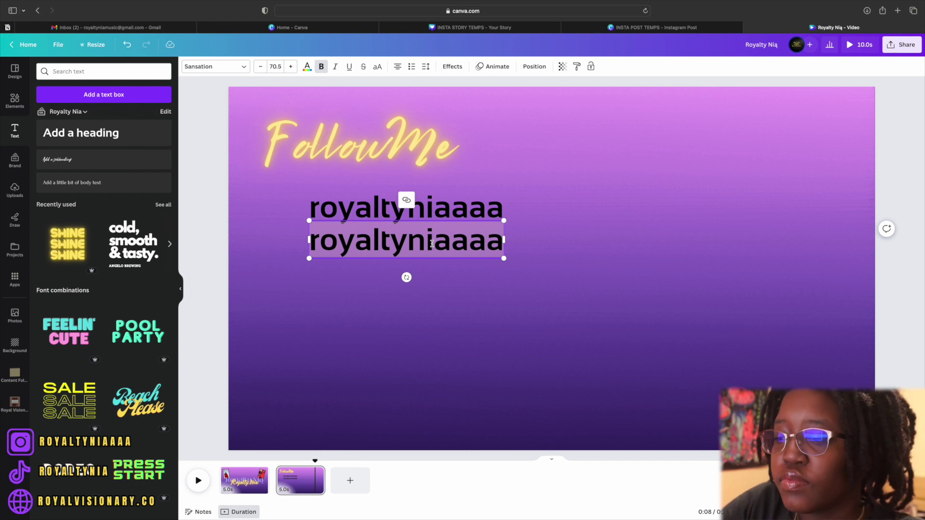
{"action": "type", "text": "royaltynia"}
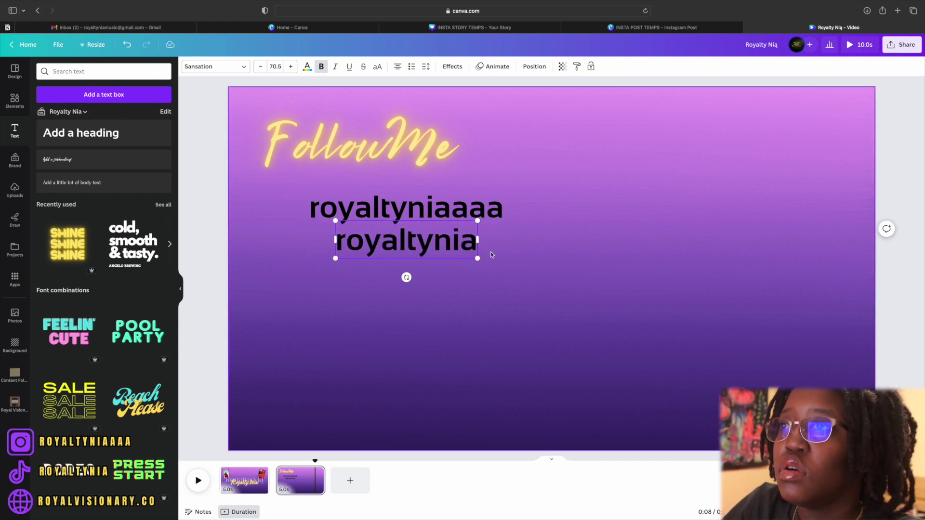
Step: Duplicate the TikTok handle line, place the copy beneath it, and change its text to "royalvisionaryllc"
{"action": "key", "text": "Escape"}
{"action": "left_click", "coordinate": [410, 251]}
{"action": "key", "text": "super+d"}
{"action": "left_click_drag", "start_coordinate": [425, 248], "coordinate": [420, 279]}
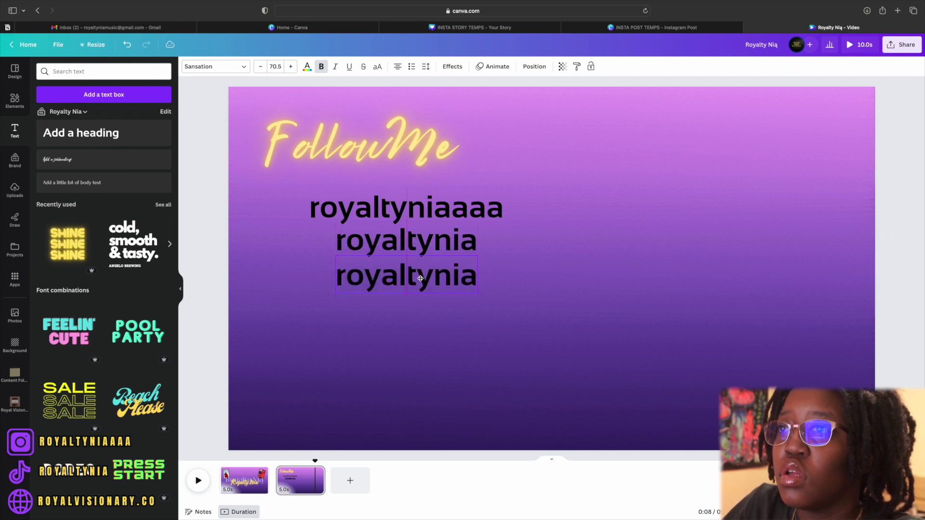
{"action": "double_click", "coordinate": [424, 279]}
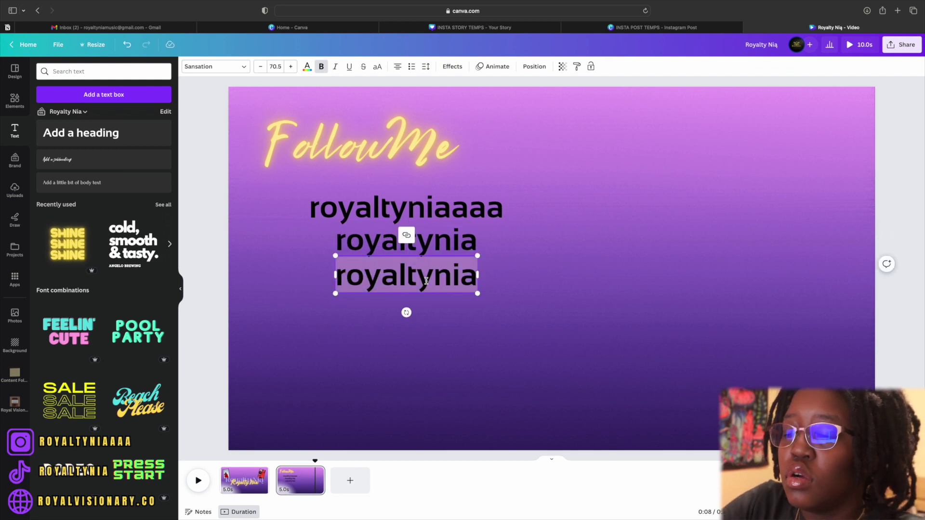
{"action": "type", "text": "royalviso"}
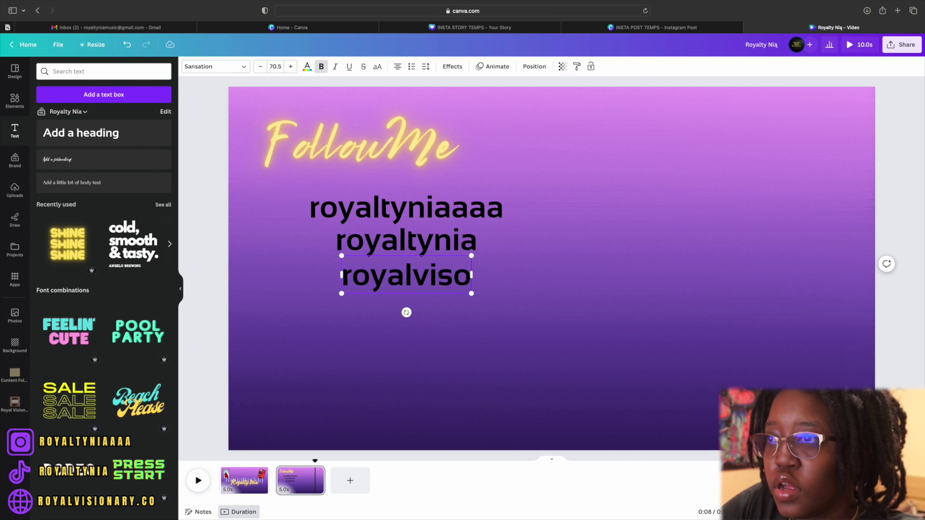
{"action": "key", "text": "BackSpace"}
{"action": "type", "text": "ionaryllc"}
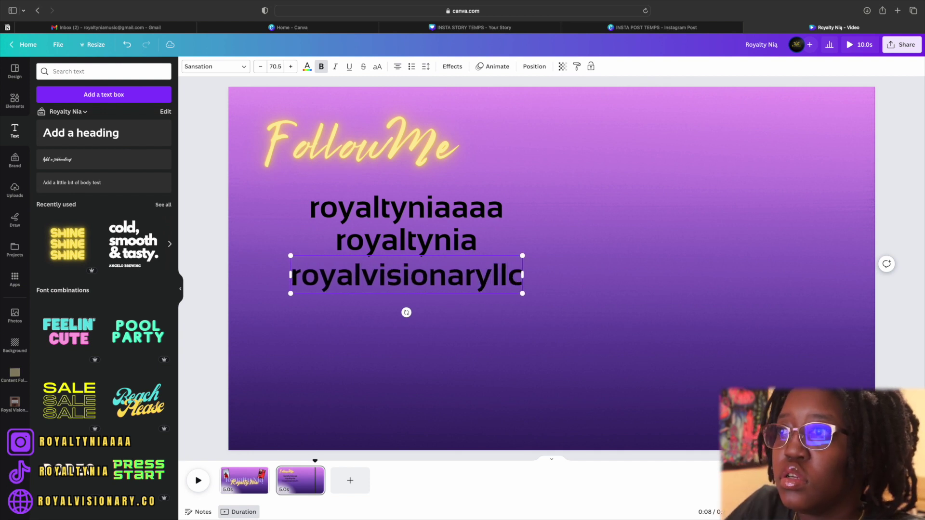
Step: Delete the "royalvisionaryllc" line from the page
{"action": "left_click", "coordinate": [445, 313]}
{"action": "left_click", "coordinate": [449, 283]}
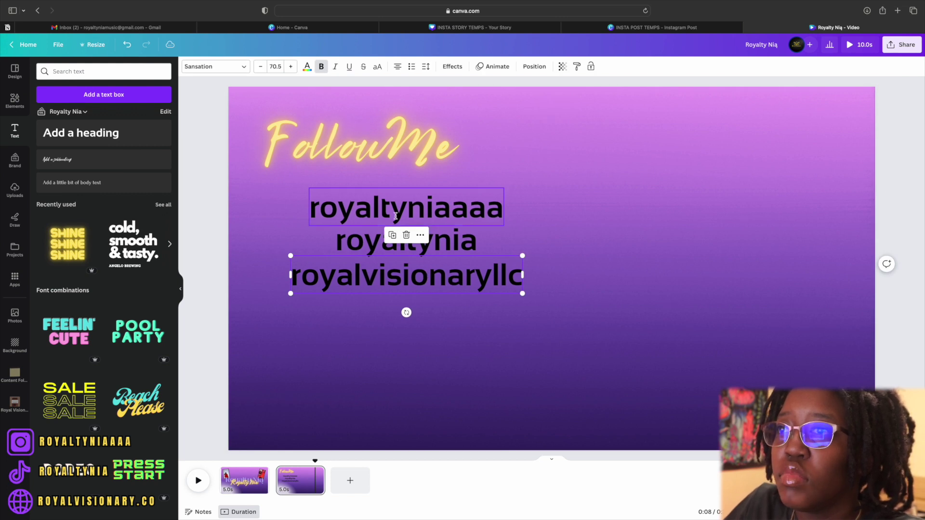
{"action": "left_click", "coordinate": [406, 234]}
Step: Duplicate the TikTok handle line again, place the copy beneath it as a third line, and select its text
{"action": "left_click", "coordinate": [398, 228]}
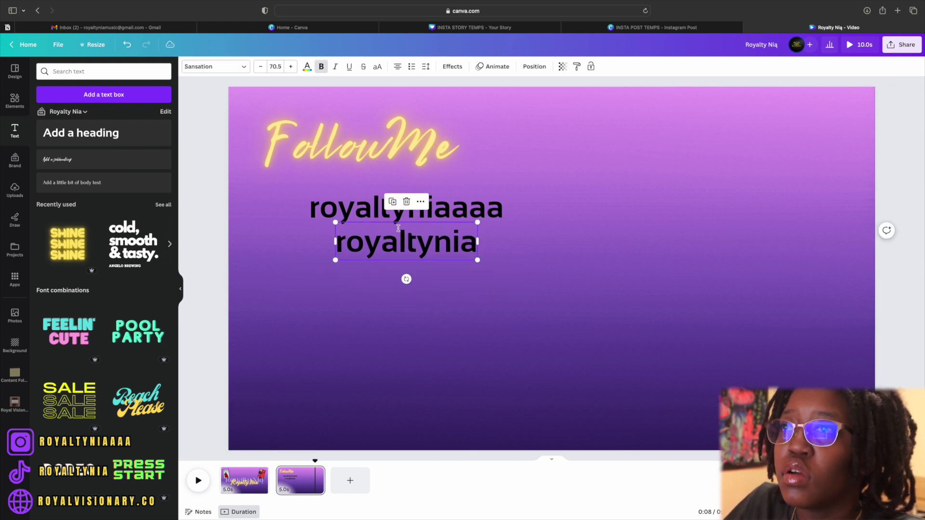
{"action": "left_click", "coordinate": [393, 202]}
{"action": "left_click_drag", "start_coordinate": [424, 240], "coordinate": [421, 269]}
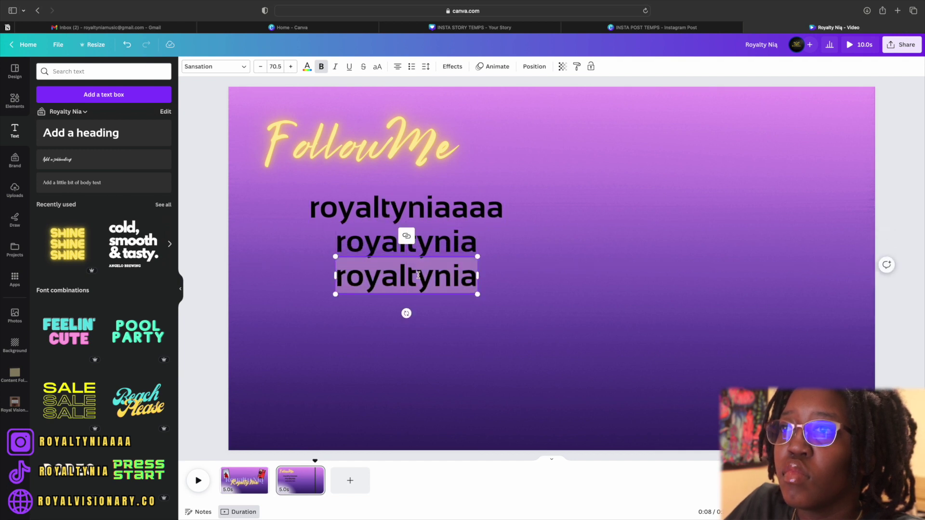
{"action": "left_click", "coordinate": [522, 313]}
{"action": "left_click", "coordinate": [460, 283]}
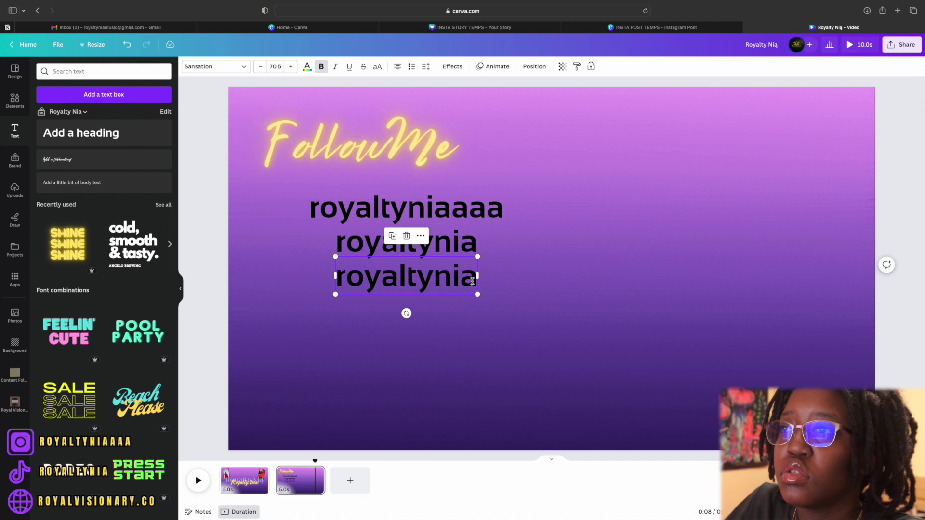
{"action": "double_click", "coordinate": [473, 281]}
{"action": "left_click", "coordinate": [472, 281]}
{"action": "left_click_drag", "start_coordinate": [473, 282], "coordinate": [338, 280]}
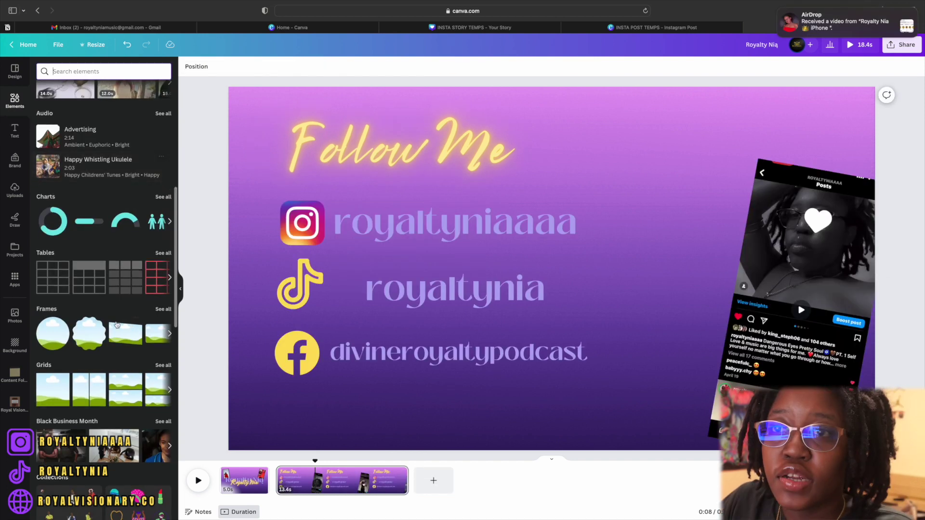
Step: Insert the smartphone frame from the Frames collection and move it beside the tilted Instagram screen recording
{"action": "left_click", "coordinate": [163, 309]}
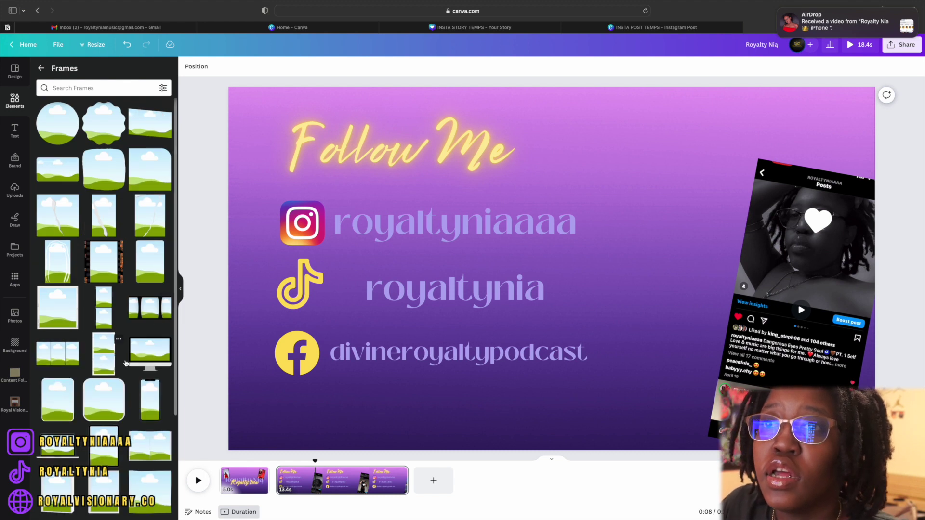
{"action": "scroll", "coordinate": [126, 363], "scroll_direction": "down", "scroll_amount": 5}
{"action": "left_click", "coordinate": [146, 291]}
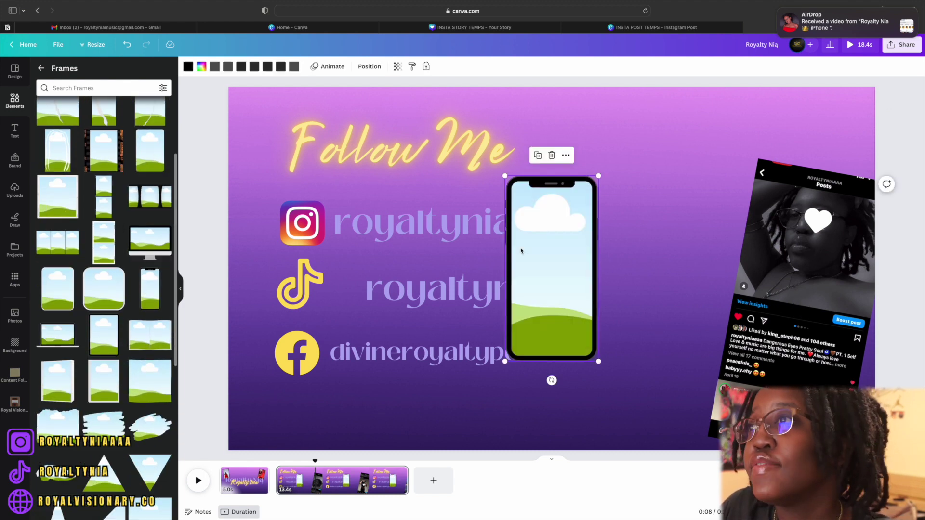
{"action": "left_click_drag", "start_coordinate": [553, 233], "coordinate": [716, 203]}
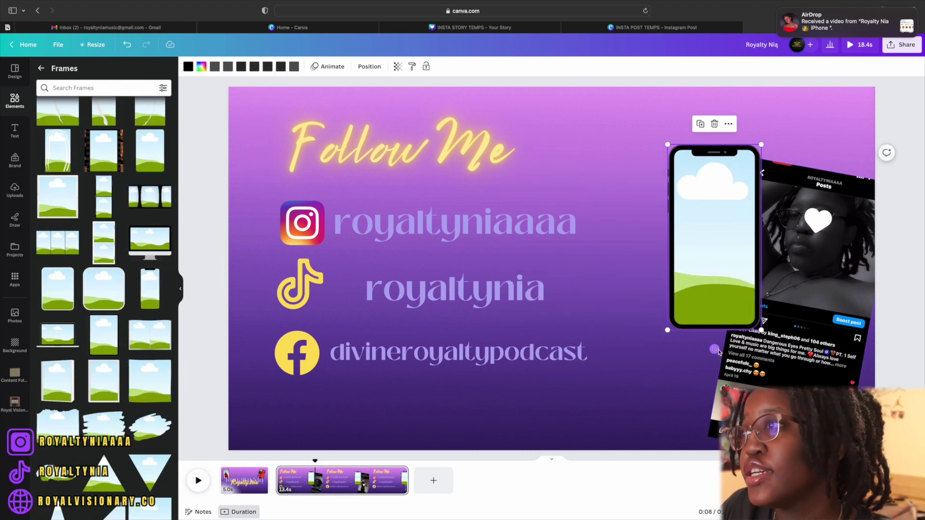
Step: Enlarge the smartphone frame until it spans most of the page height, overlapping the Instagram screen recording
{"action": "left_click_drag", "start_coordinate": [668, 331], "coordinate": [633, 399]}
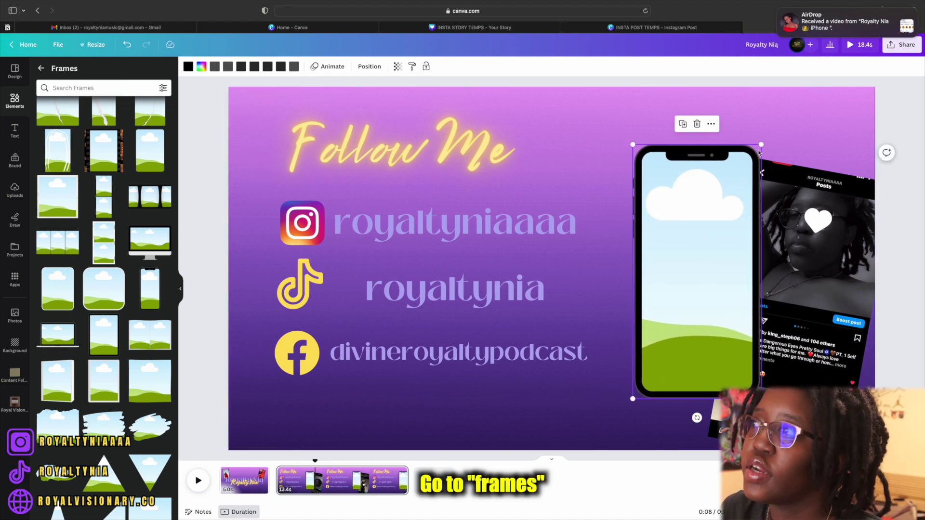
{"action": "left_click_drag", "start_coordinate": [765, 144], "coordinate": [782, 103]}
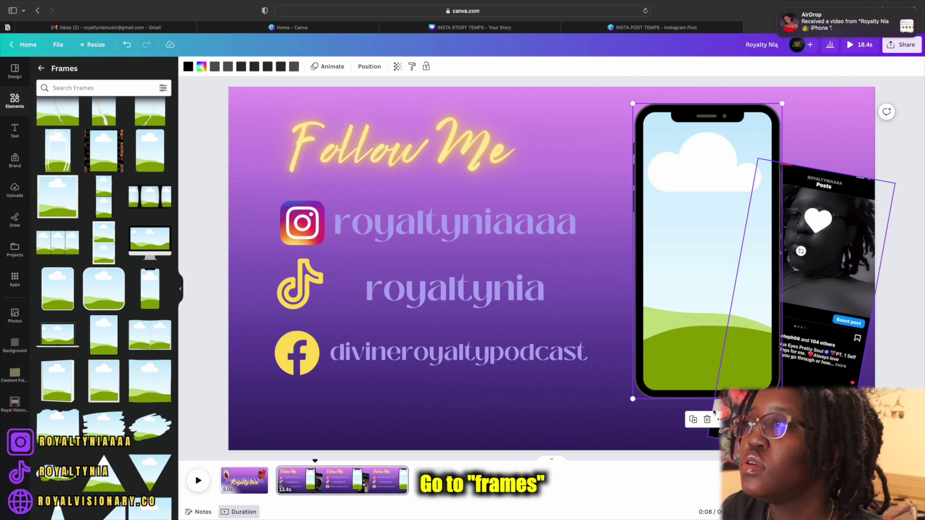
{"action": "left_click_drag", "start_coordinate": [717, 408], "coordinate": [756, 400]}
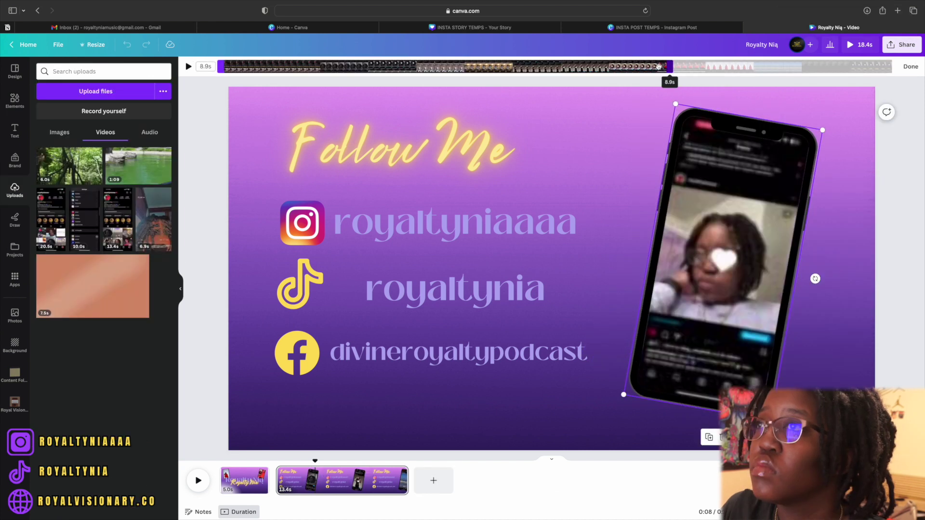
Step: Trim the screen recording inside the phone frame to 3.8 seconds and finish the trim
{"action": "left_click_drag", "start_coordinate": [659, 66], "coordinate": [410, 64]}
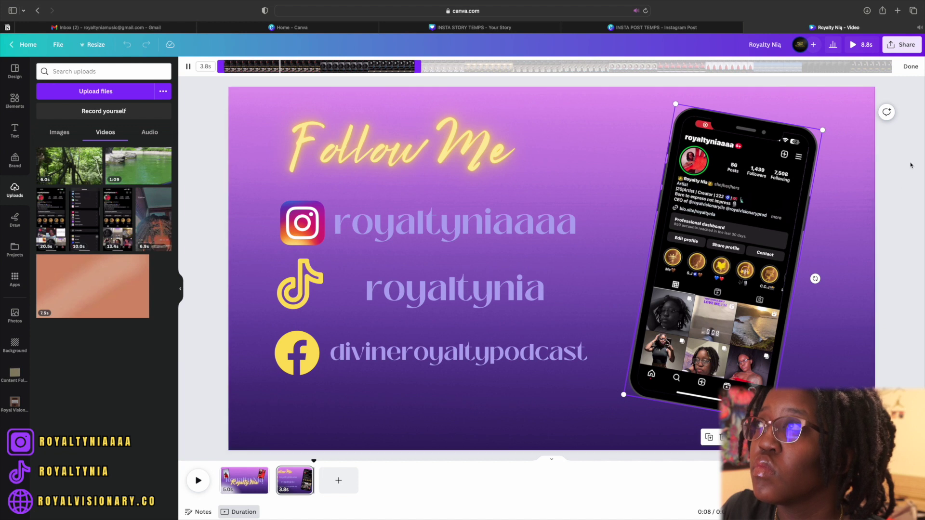
{"action": "left_click", "coordinate": [911, 66]}
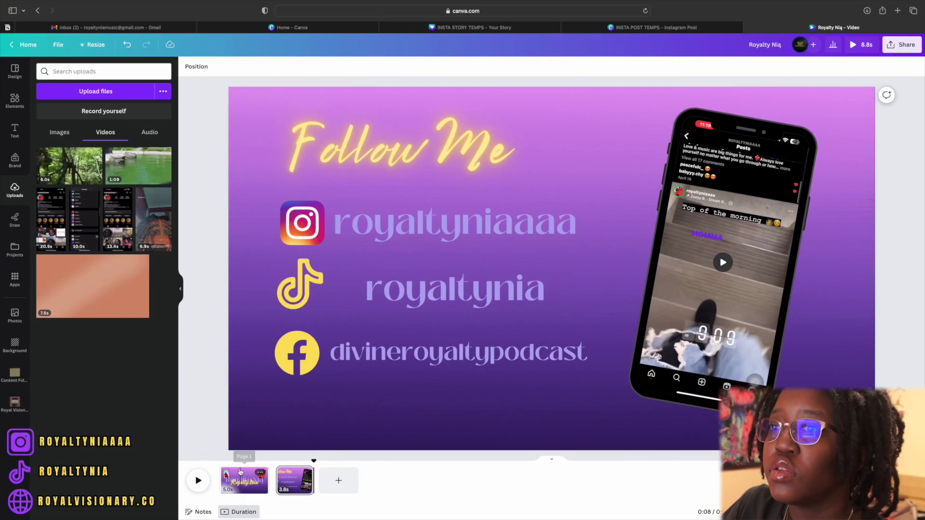
Step: Play back the first page to review its heading and photo animations
{"action": "left_click", "coordinate": [239, 481]}
{"action": "left_click", "coordinate": [197, 481]}
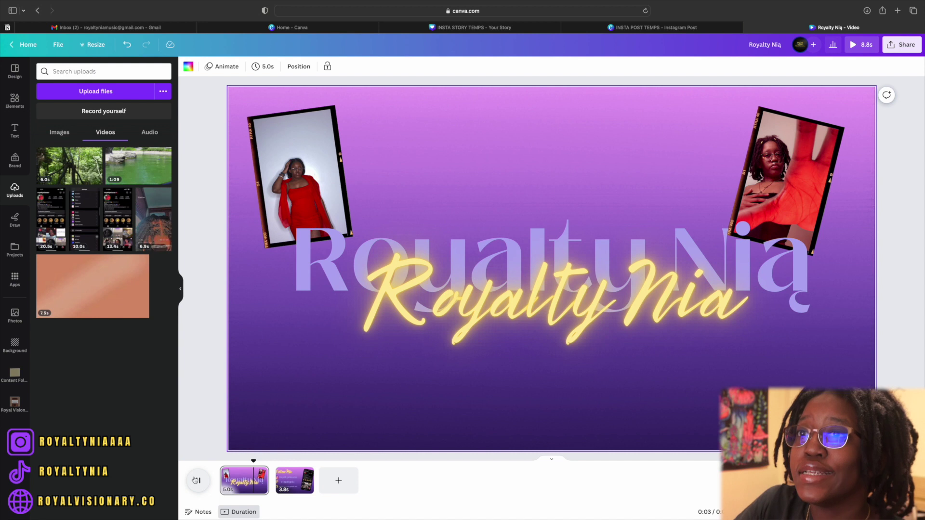
{"action": "left_click", "coordinate": [180, 289]}
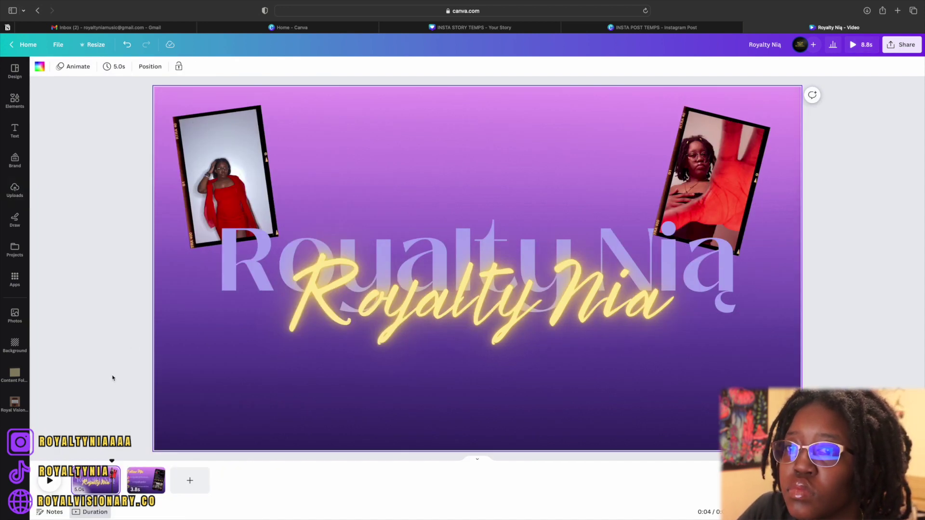
{"action": "left_click", "coordinate": [48, 480]}
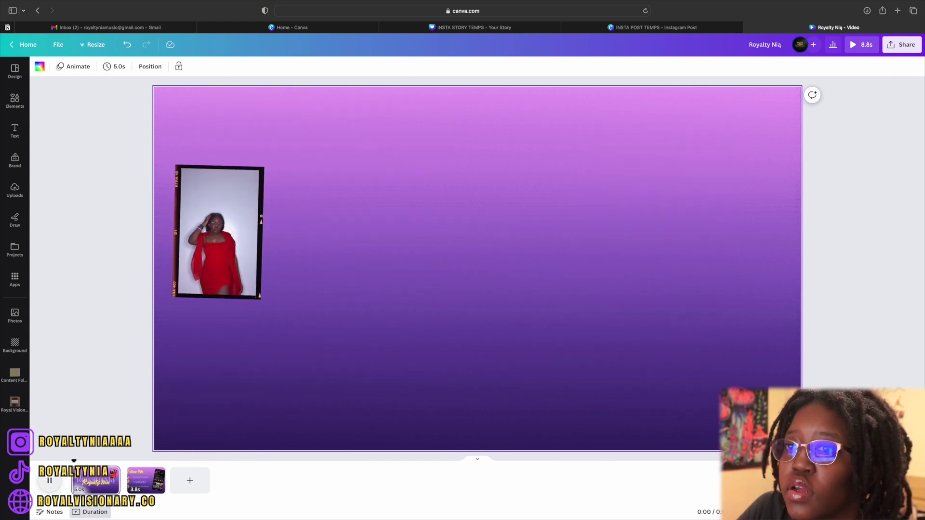
Step: Apply the Wipe text animation to the three social media handles on the "Follow Me" page
{"action": "left_click", "coordinate": [144, 481]}
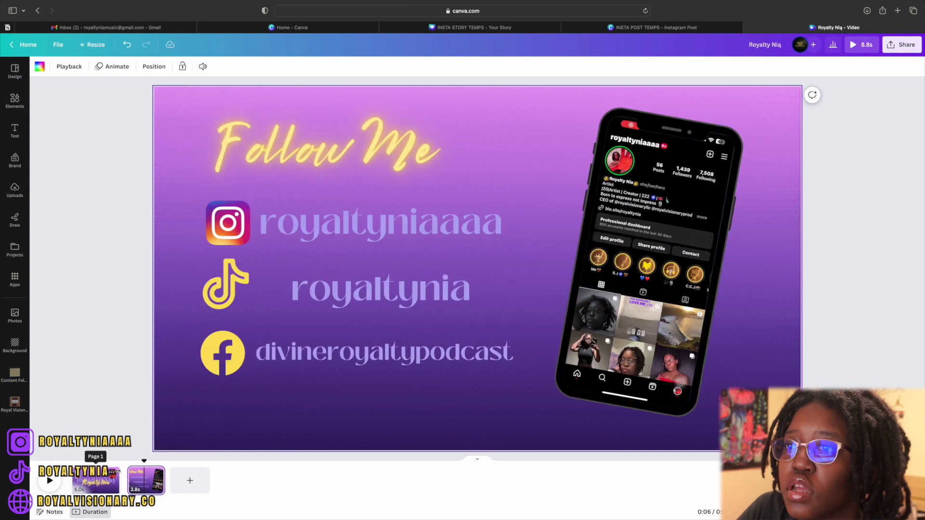
{"action": "left_click", "coordinate": [299, 232]}
{"action": "left_click", "coordinate": [336, 396]}
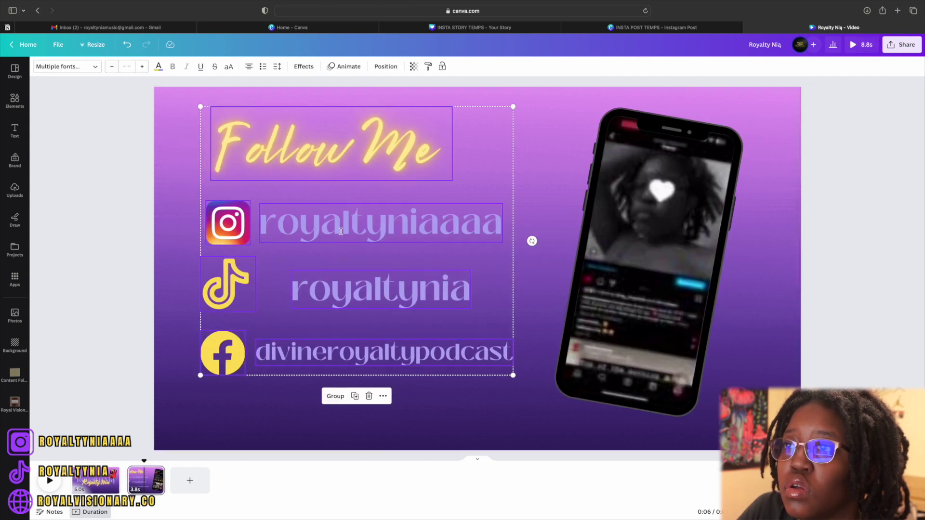
{"action": "left_click", "coordinate": [515, 181]}
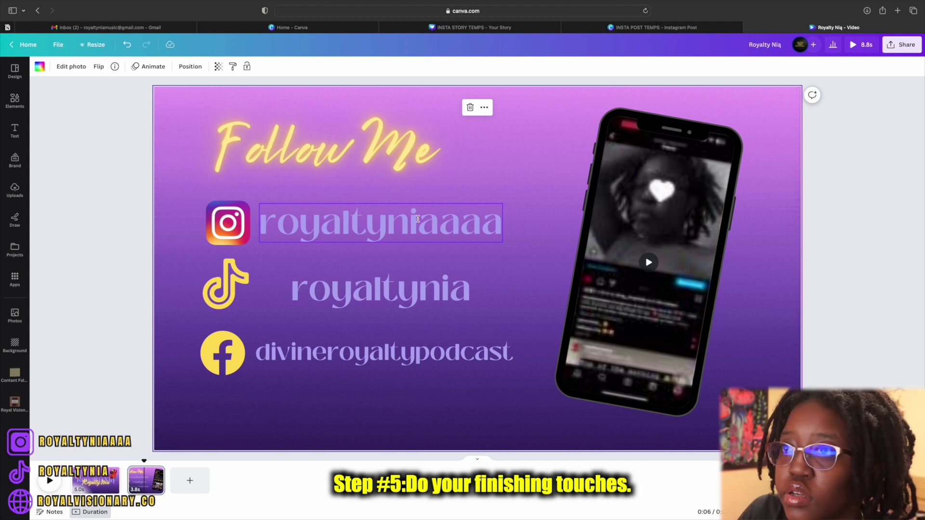
{"action": "left_click", "coordinate": [418, 236]}
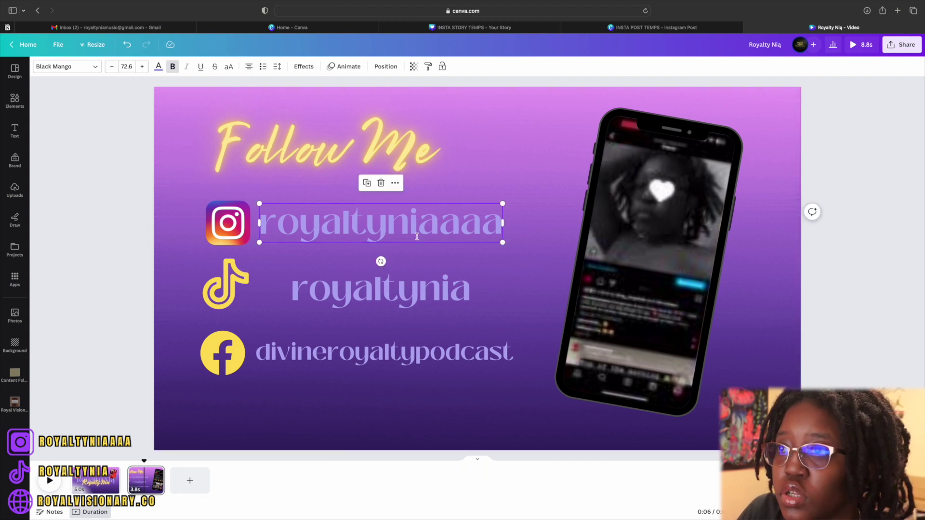
{"action": "left_click", "coordinate": [417, 284], "text": "shift"}
{"action": "left_click", "coordinate": [385, 352], "text": "shift"}
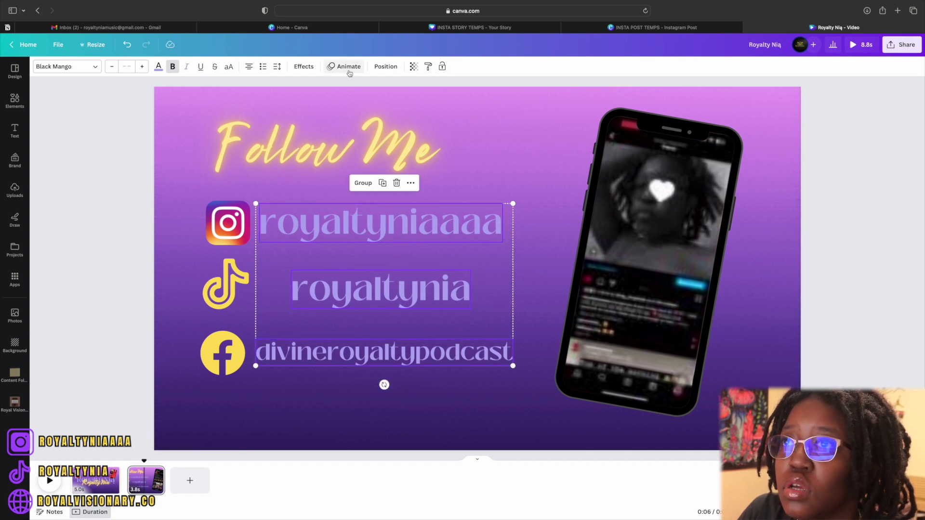
{"action": "left_click", "coordinate": [349, 68]}
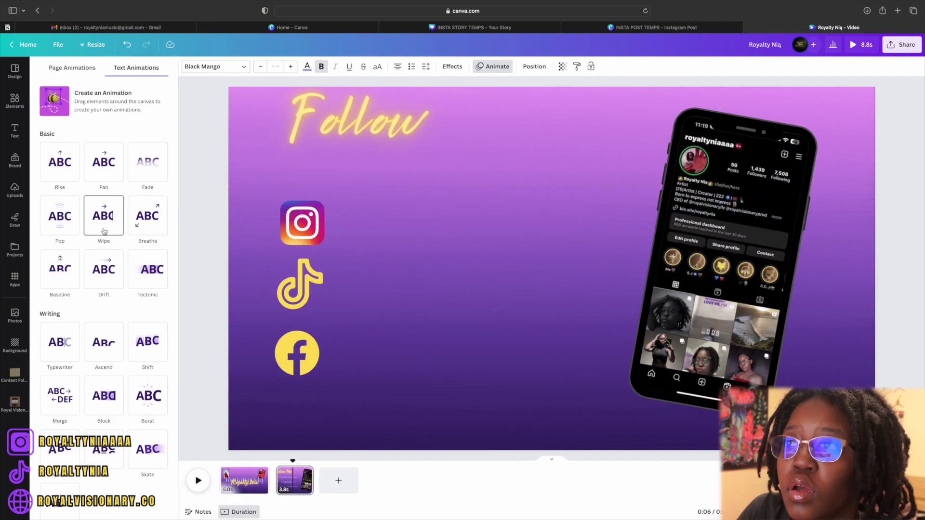
{"action": "left_click", "coordinate": [104, 231]}
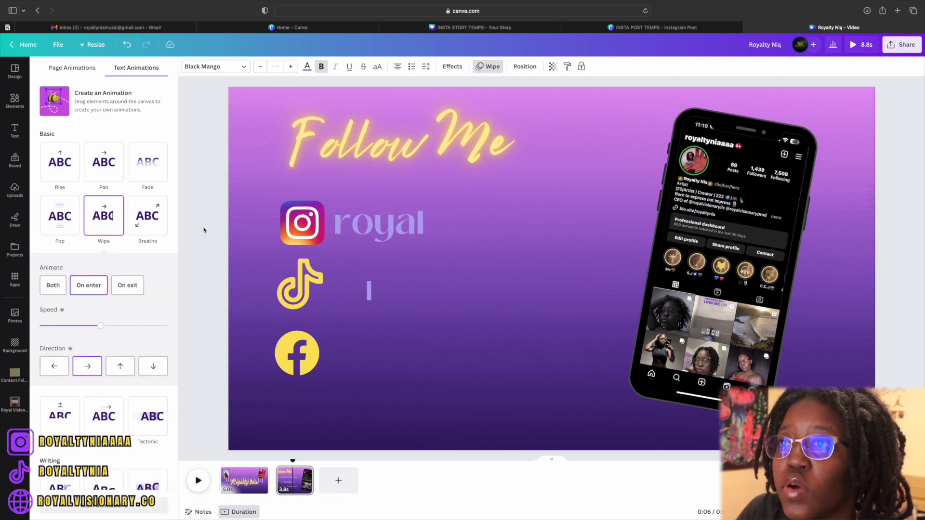
Step: Apply the Baseline animation to the Instagram, TikTok and Facebook icons beside the handles
{"action": "left_click", "coordinate": [302, 223]}
{"action": "left_click", "coordinate": [299, 284], "text": "shift"}
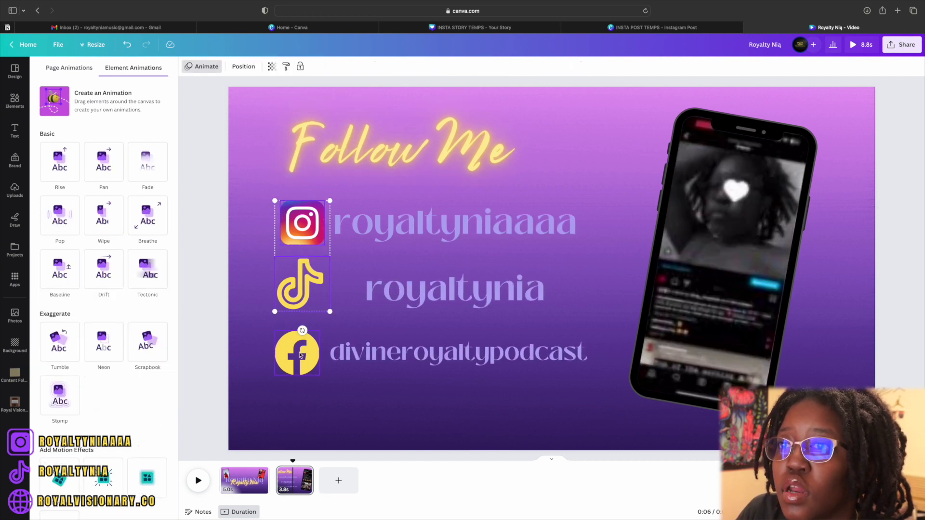
{"action": "left_click", "coordinate": [300, 355], "text": "shift"}
{"action": "left_click", "coordinate": [59, 270]}
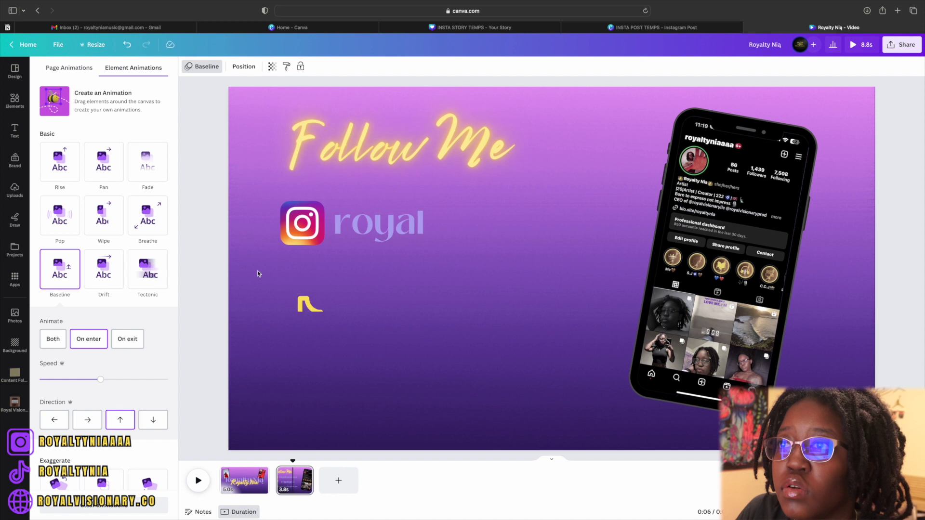
Step: Group the "Follow Me" heading with the social icons and handles, and clear the selection
{"action": "left_click_drag", "start_coordinate": [586, 126], "coordinate": [270, 380]}
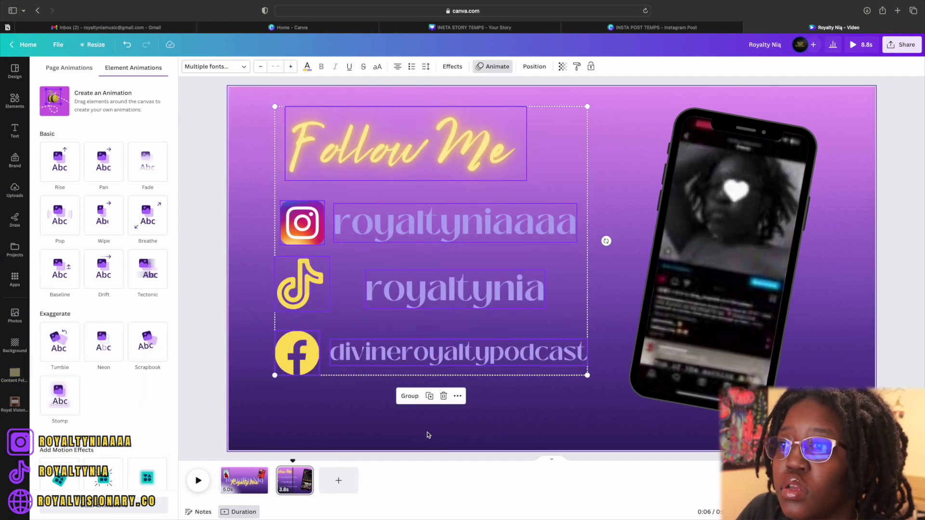
{"action": "left_click", "coordinate": [409, 396]}
{"action": "left_click", "coordinate": [416, 440]}
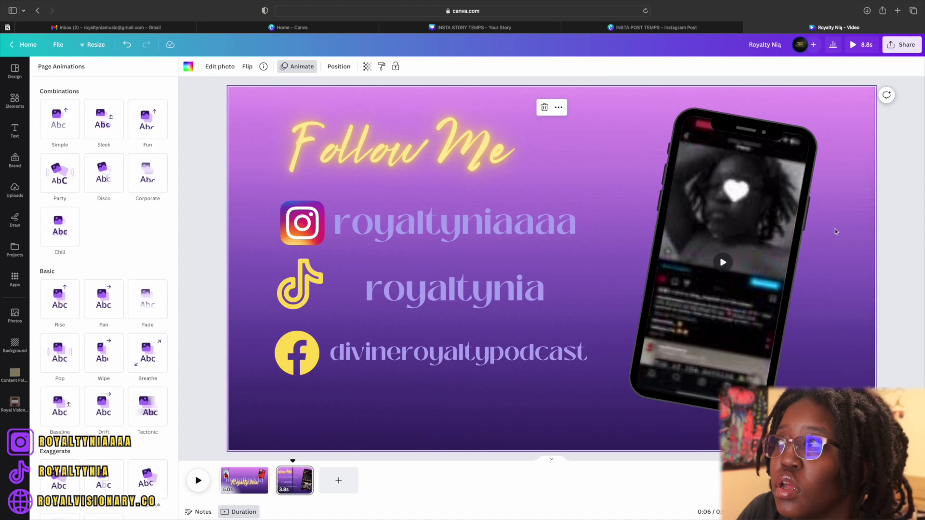
{"action": "key", "text": "Escape"}
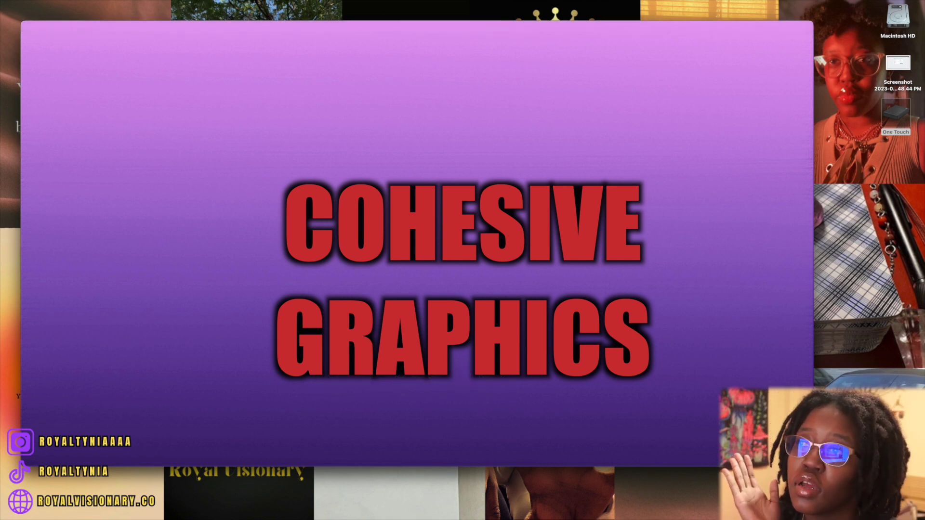
Step: Enlarge the exported intro video's player window to fill the screen and play the video
{"action": "mouse_move", "coordinate": [794, 196]}
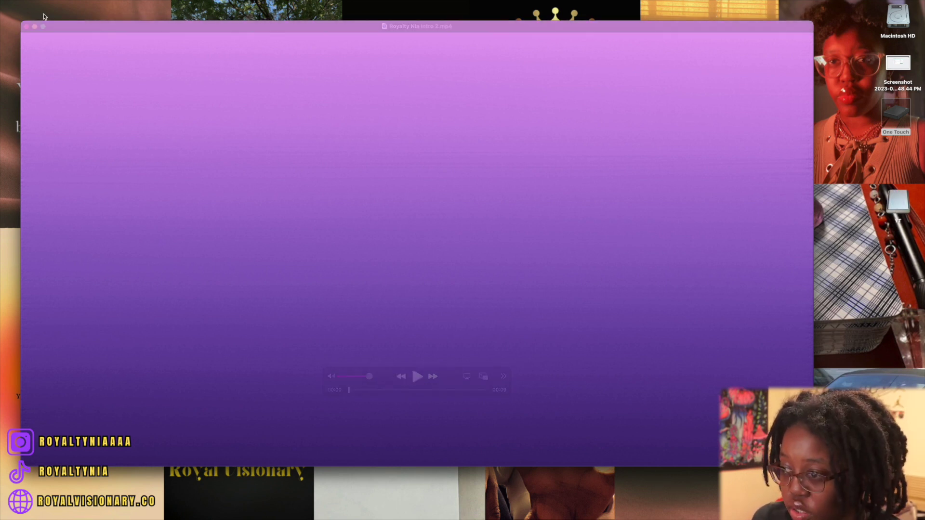
{"action": "left_click", "coordinate": [43, 27]}
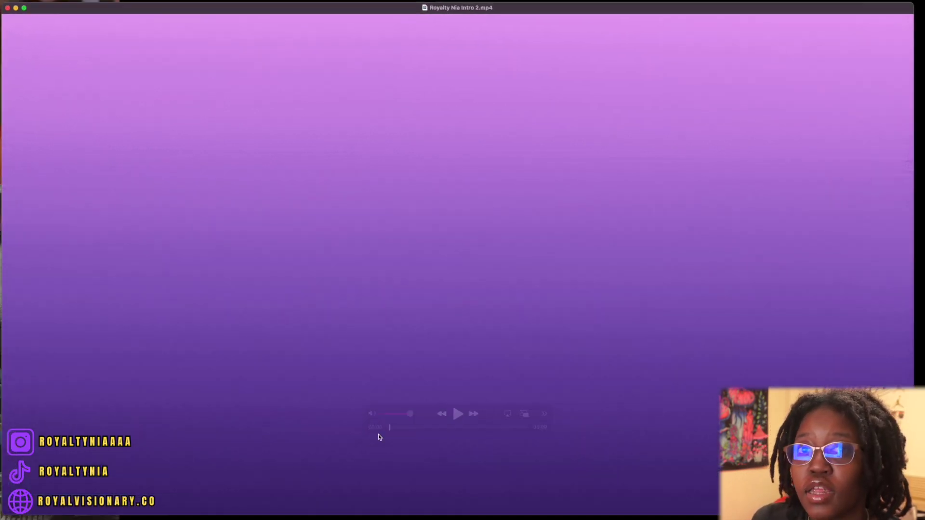
{"action": "left_click", "coordinate": [462, 417]}
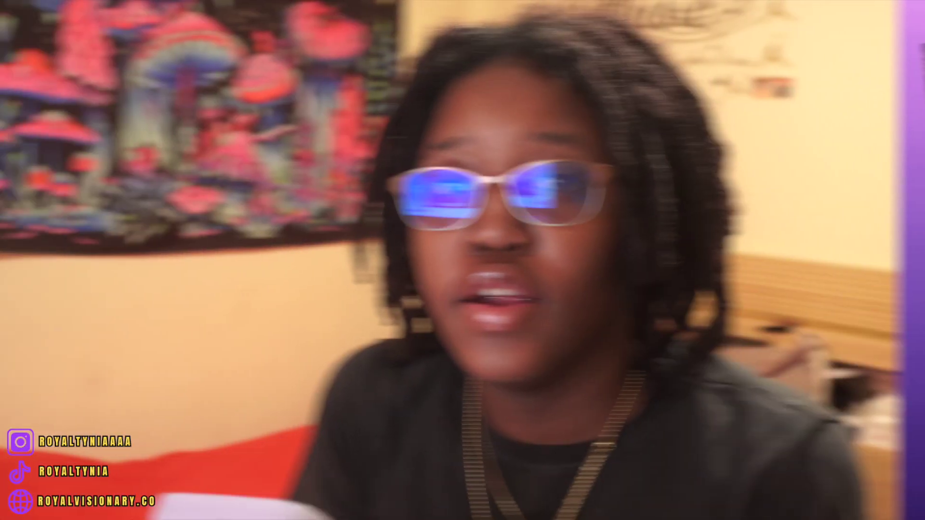